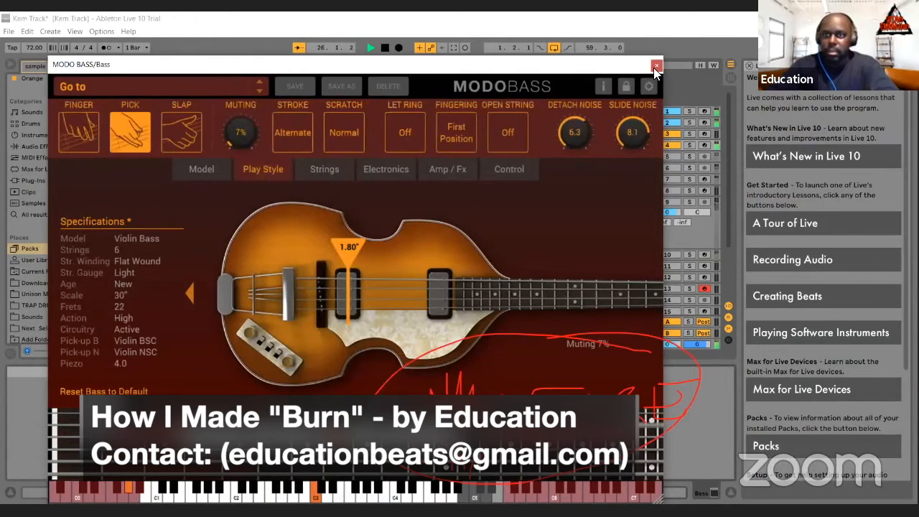
Step: Close the MODO BASS instrument window and stop the playback
{"action": "left_click", "coordinate": [656, 66]}
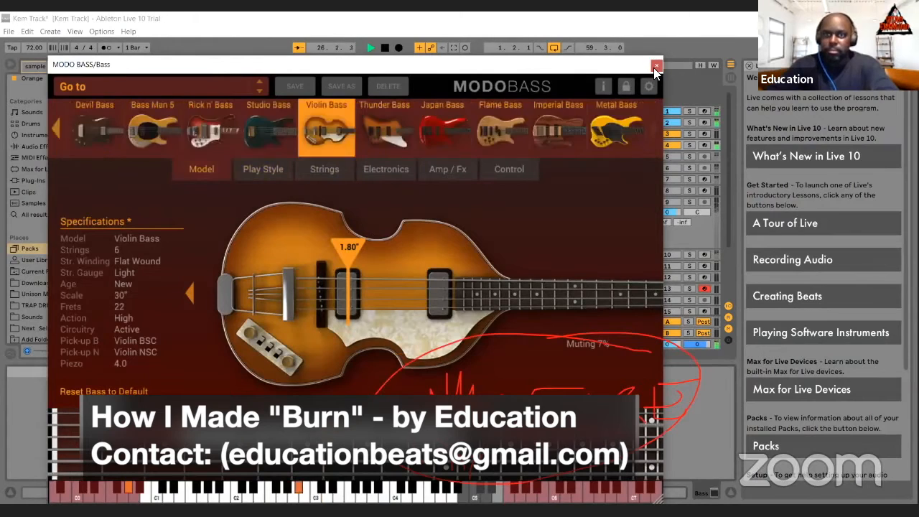
{"action": "left_click", "coordinate": [387, 49]}
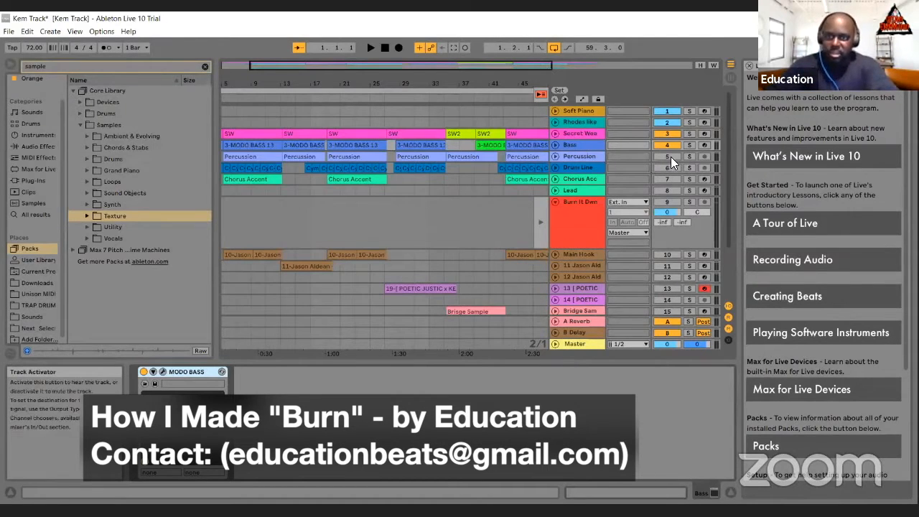
Step: Activate only the Bass, Percussion and Drum Line tracks, play the arrangement with them and stop the playback
{"action": "left_click", "coordinate": [668, 134]}
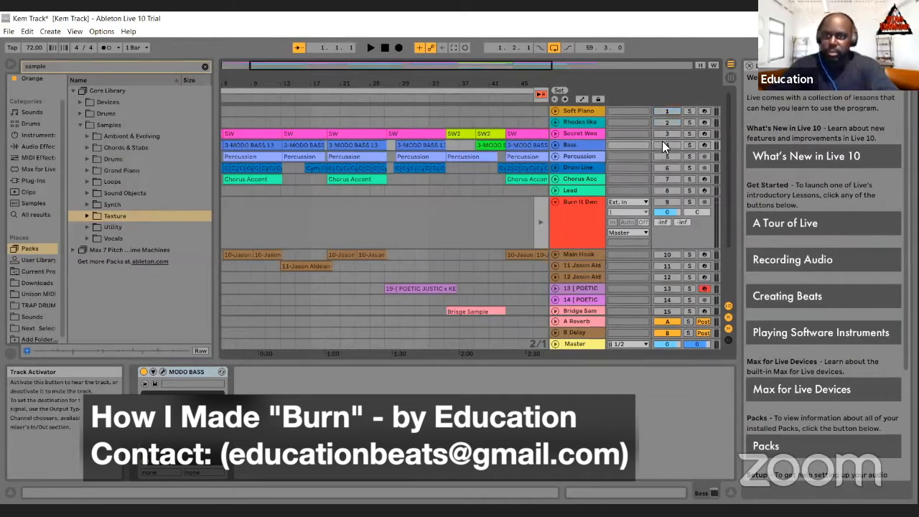
{"action": "left_click", "coordinate": [665, 155]}
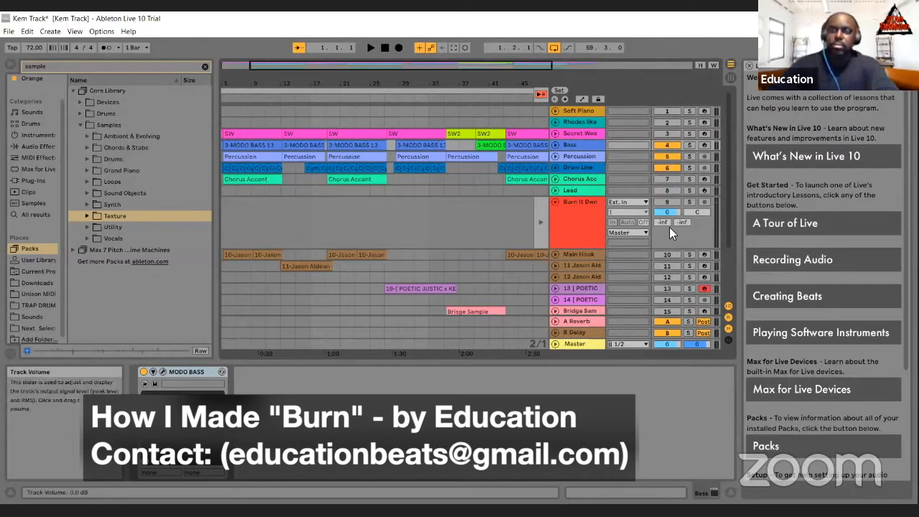
{"action": "key", "text": "space"}
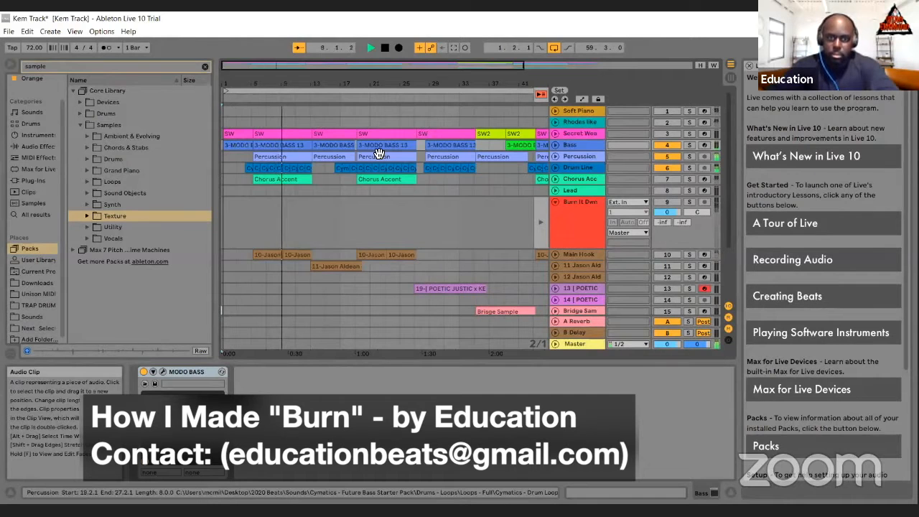
{"action": "left_click", "coordinate": [384, 48]}
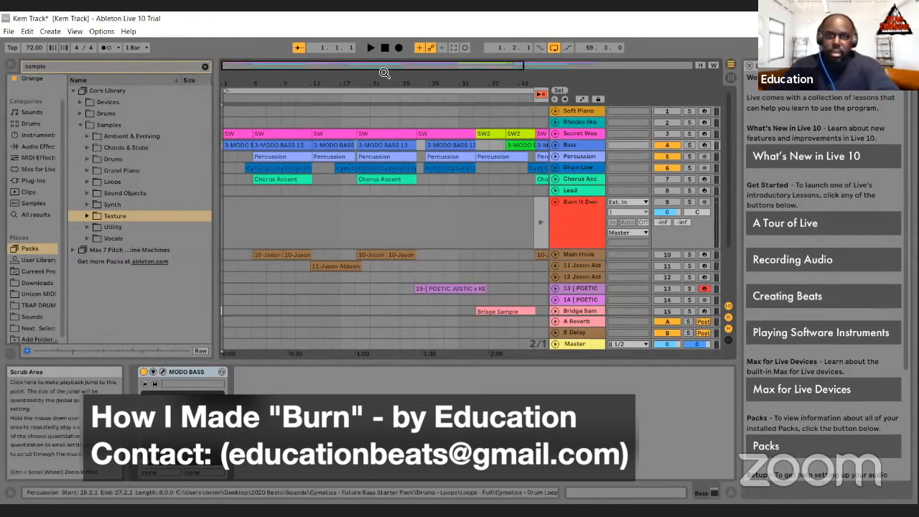
Step: Set the arrangement loop to start at bar 19 with a length of 10 bars
{"action": "mouse_move", "coordinate": [396, 69]}
{"action": "left_mouse_down"}
{"action": "mouse_move", "coordinate": [462, 74]}
{"action": "mouse_move", "coordinate": [512, 99]}
{"action": "mouse_move", "coordinate": [343, 96]}
{"action": "mouse_move", "coordinate": [354, 95]}
{"action": "left_mouse_up"}
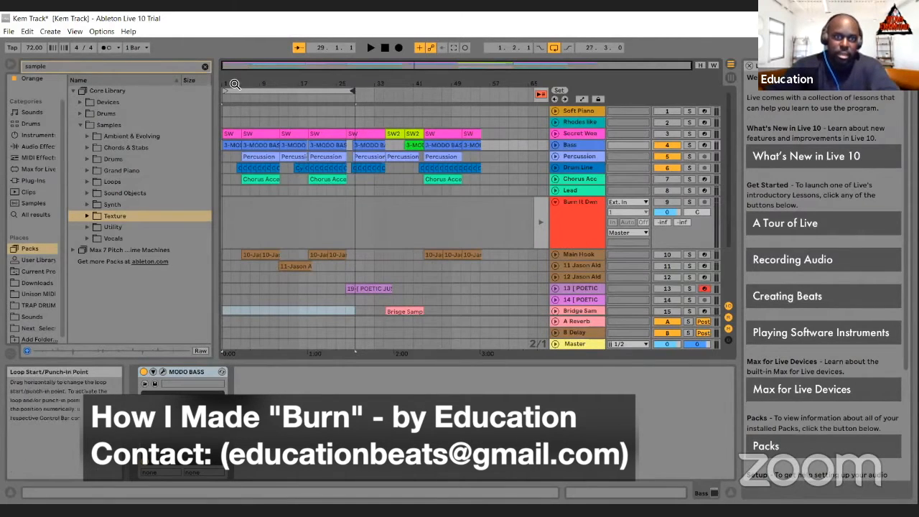
{"action": "left_click_drag", "start_coordinate": [284, 96], "coordinate": [309, 93]}
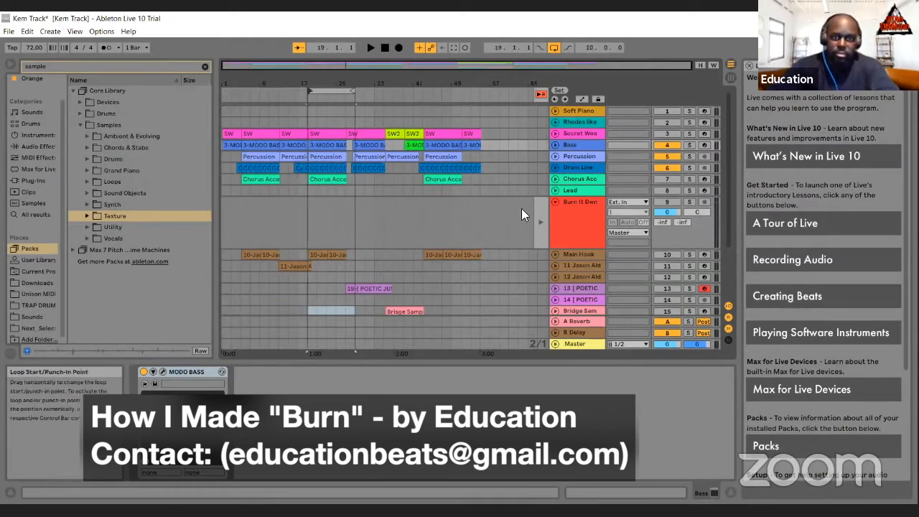
Step: Activate the Chorus Accent track and inspect the Vocal Glide Lead preset in its Pigments instrument
{"action": "left_click", "coordinate": [665, 178]}
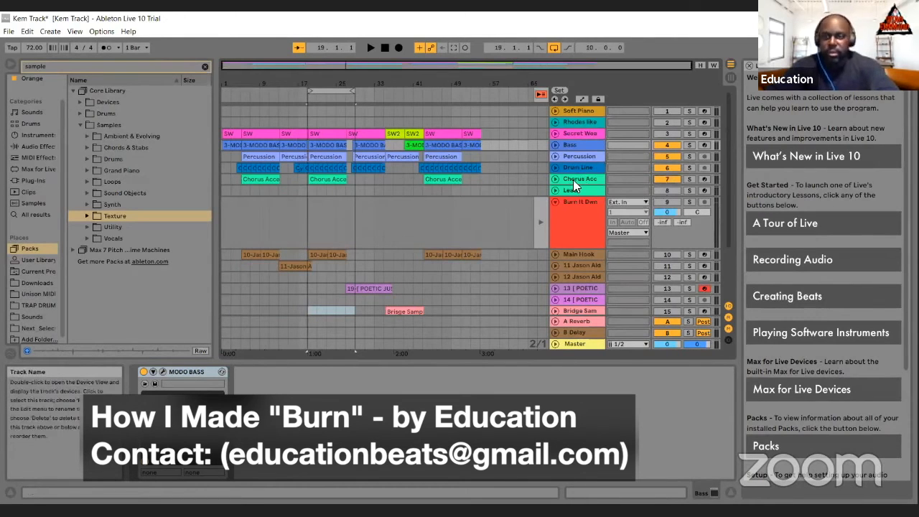
{"action": "left_click", "coordinate": [573, 180]}
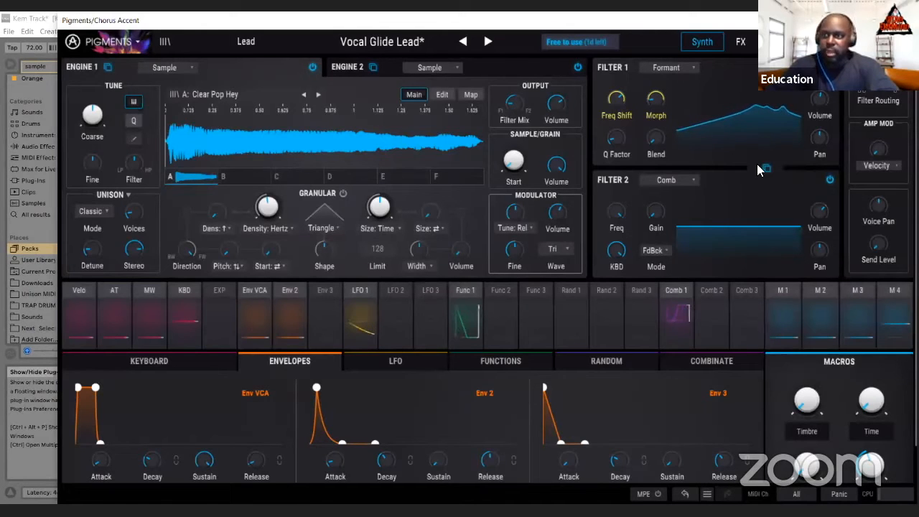
{"action": "left_click", "coordinate": [904, 20]}
Step: Solo the Chorus Accent track in the Session View mixer
{"action": "left_click", "coordinate": [731, 77]}
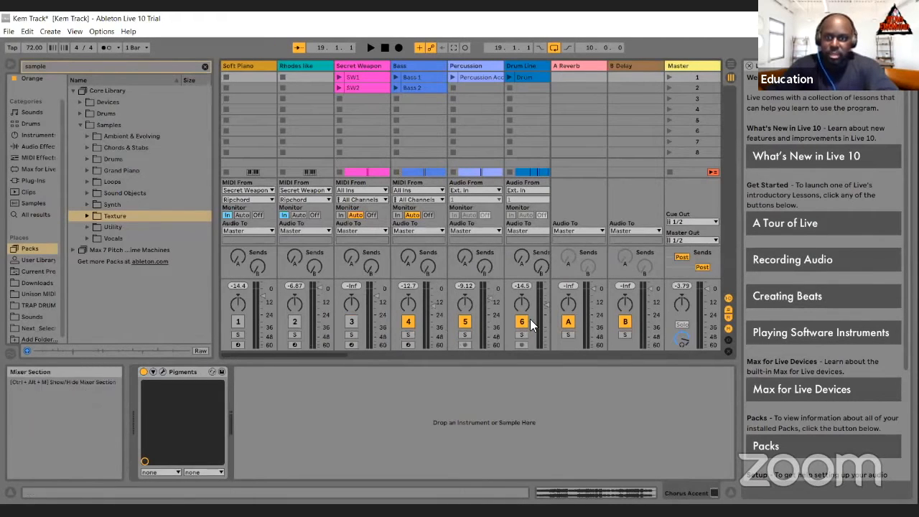
{"action": "left_click_drag", "start_coordinate": [330, 353], "coordinate": [381, 358]}
{"action": "left_click", "coordinate": [390, 334]}
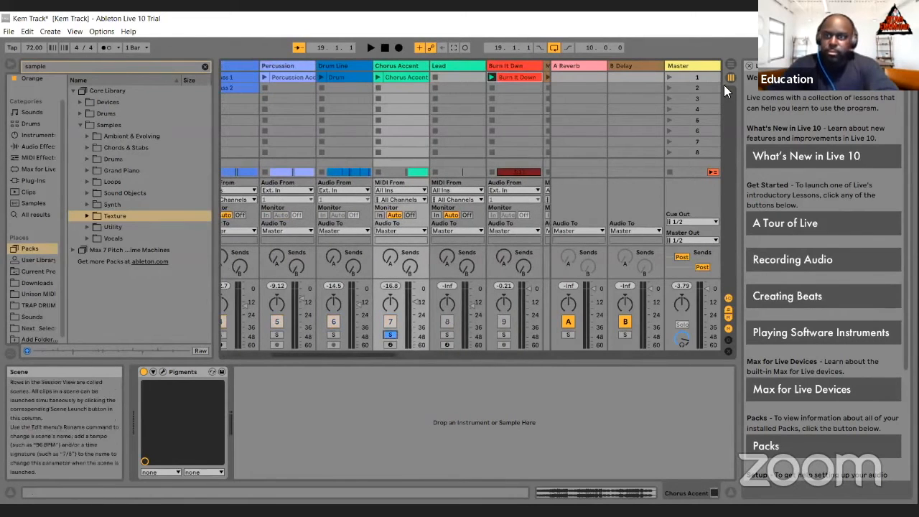
{"action": "left_click", "coordinate": [731, 64]}
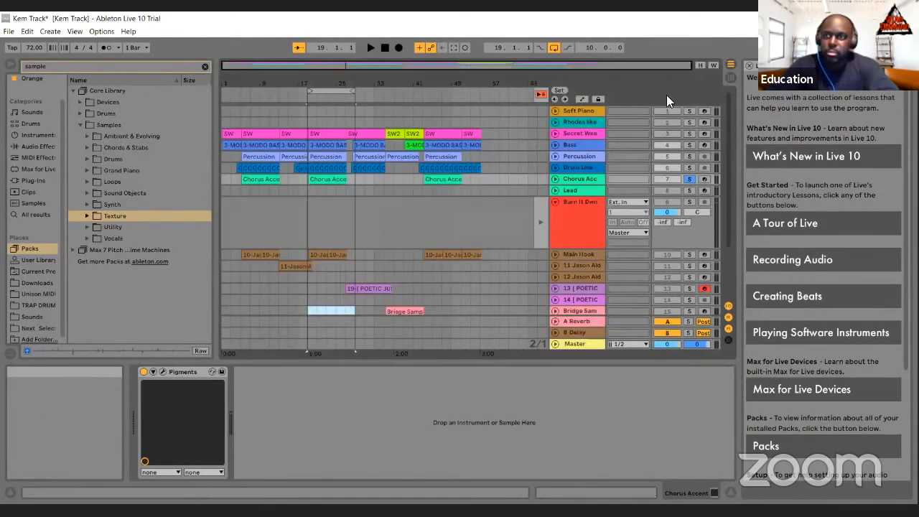
{"action": "left_click", "coordinate": [728, 76]}
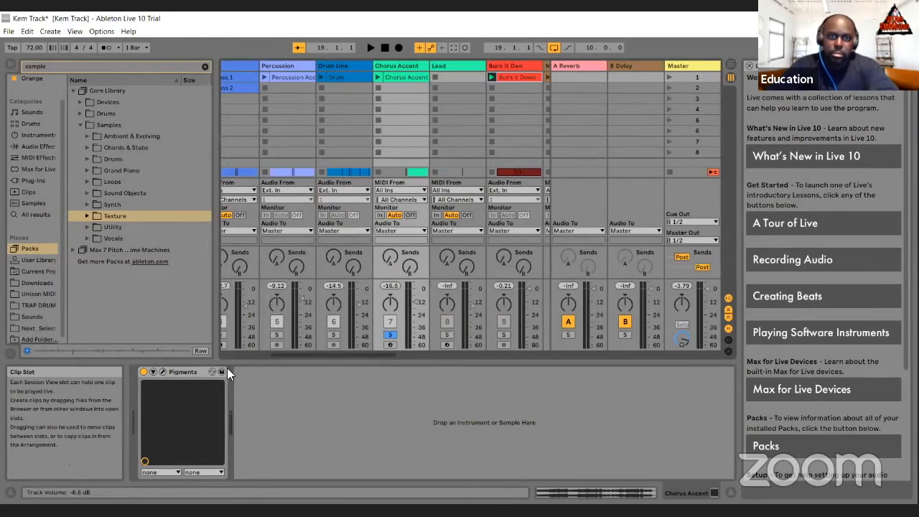
Step: Listen to the soloed Chorus Accent part while viewing its Pigments instrument, and return to the Arrangement View
{"action": "left_click", "coordinate": [164, 371]}
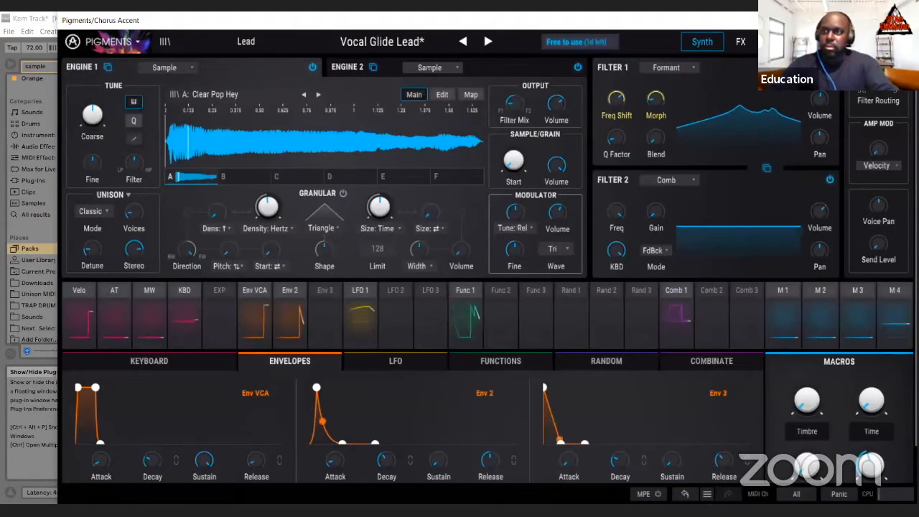
{"action": "left_click", "coordinate": [903, 20]}
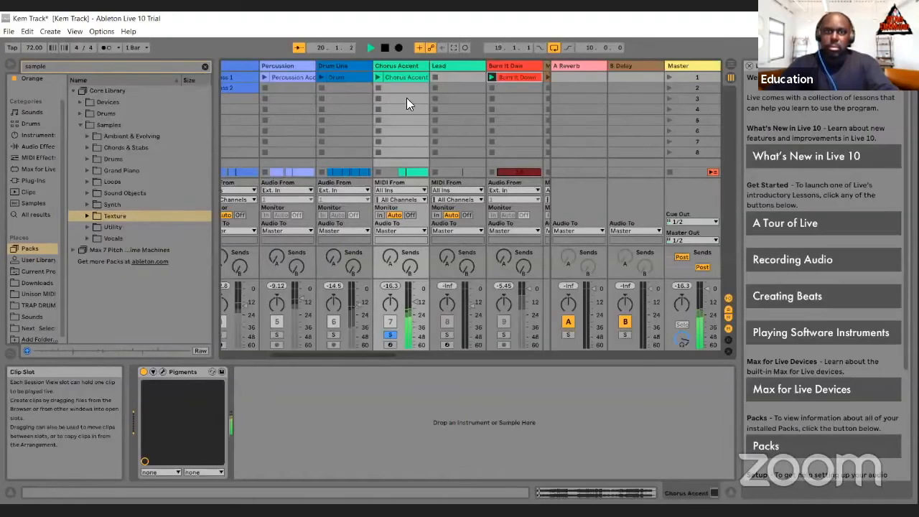
{"action": "left_click", "coordinate": [376, 77]}
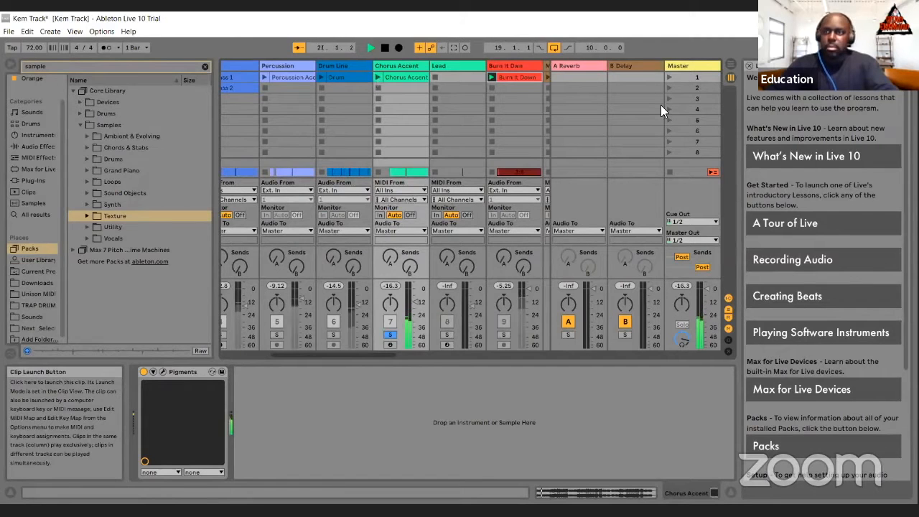
{"action": "key", "text": "Tab"}
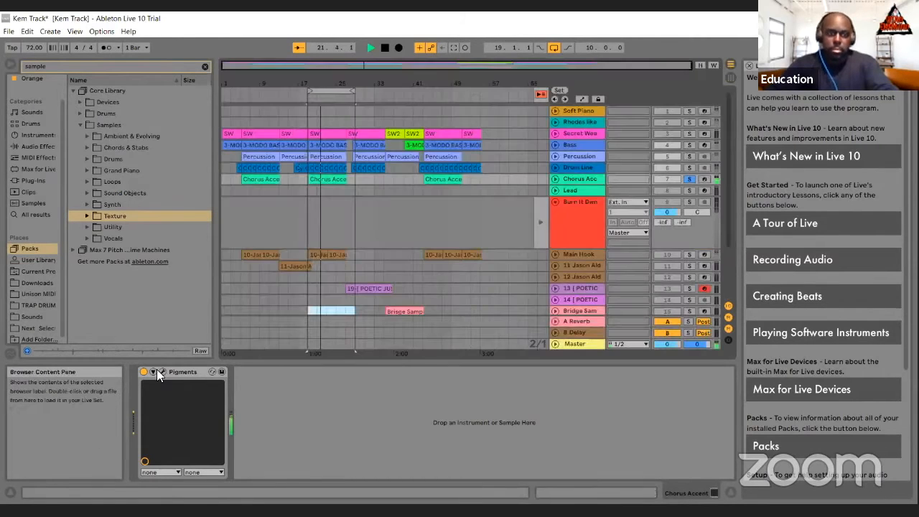
Step: Audition the Cough sample in Engine 1 of Pigments, restore Clear Pop Hey and stop the playback at the song start
{"action": "key", "text": "ctrl+alt+p"}
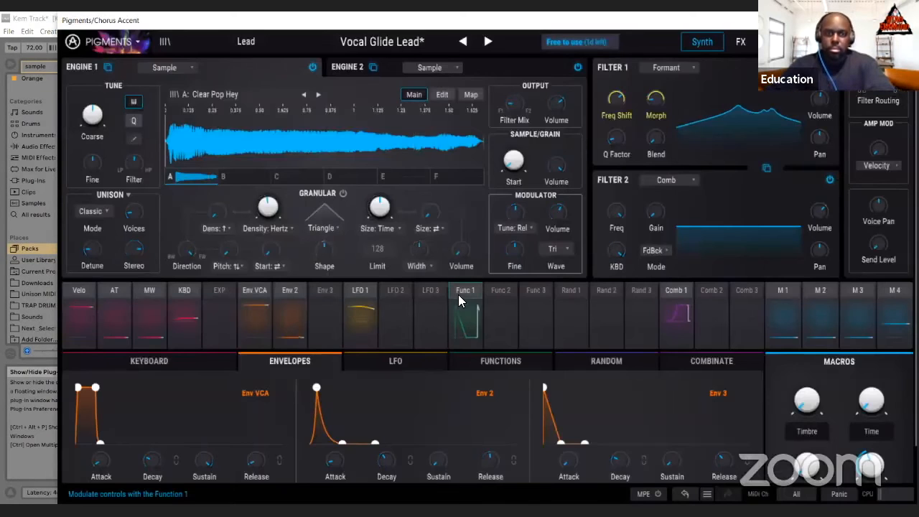
{"action": "left_click", "coordinate": [318, 94]}
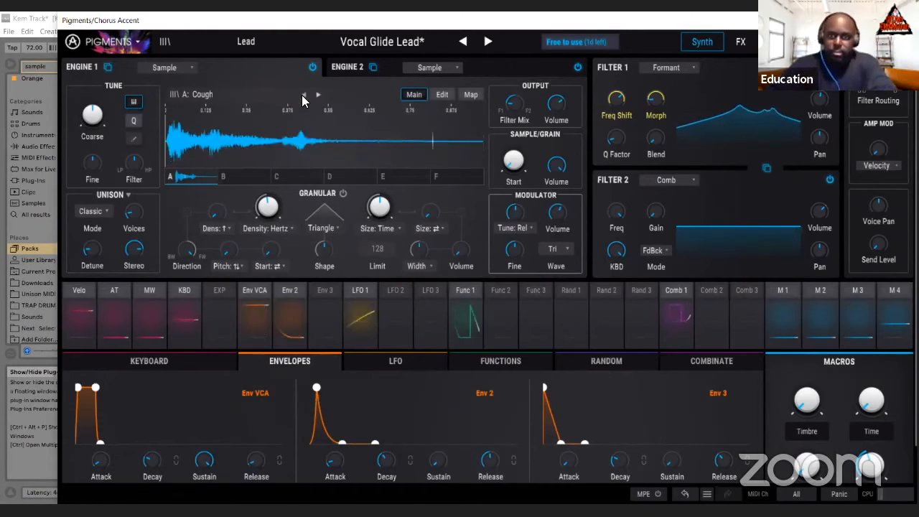
{"action": "left_click", "coordinate": [305, 94]}
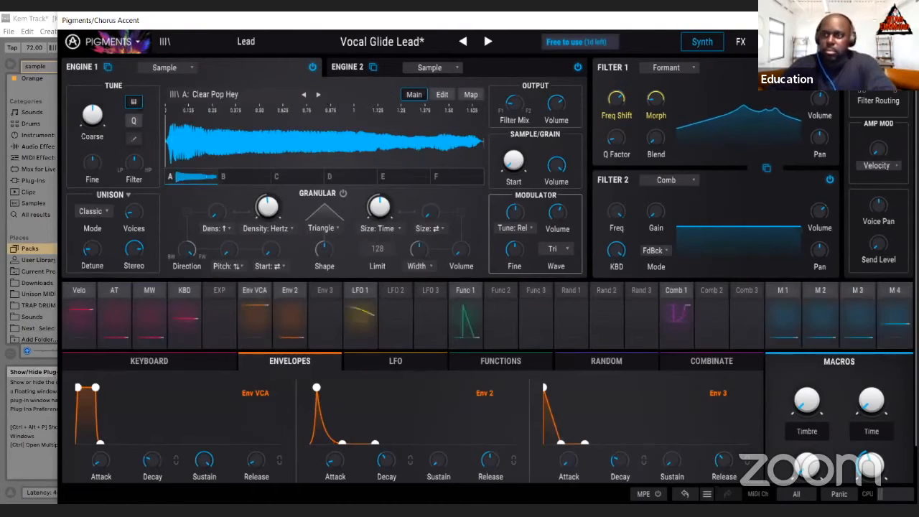
{"action": "left_click", "coordinate": [903, 20]}
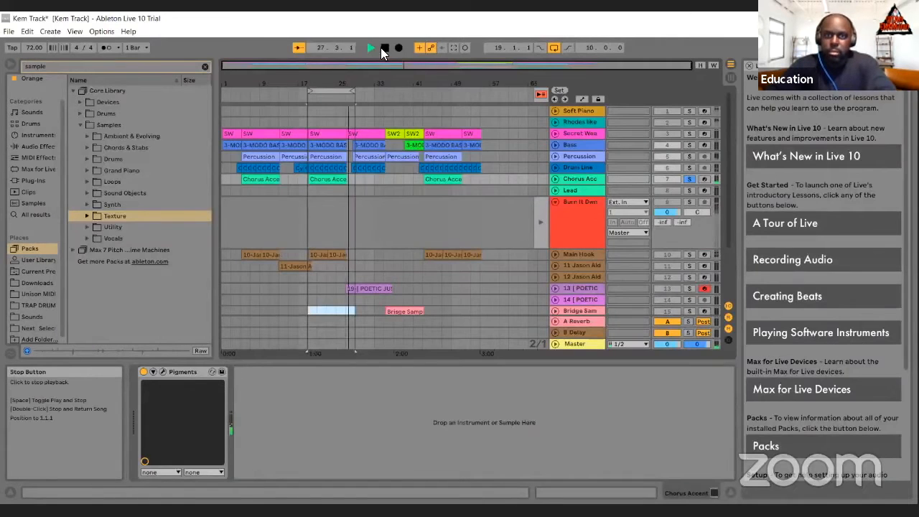
{"action": "double_click", "coordinate": [384, 49]}
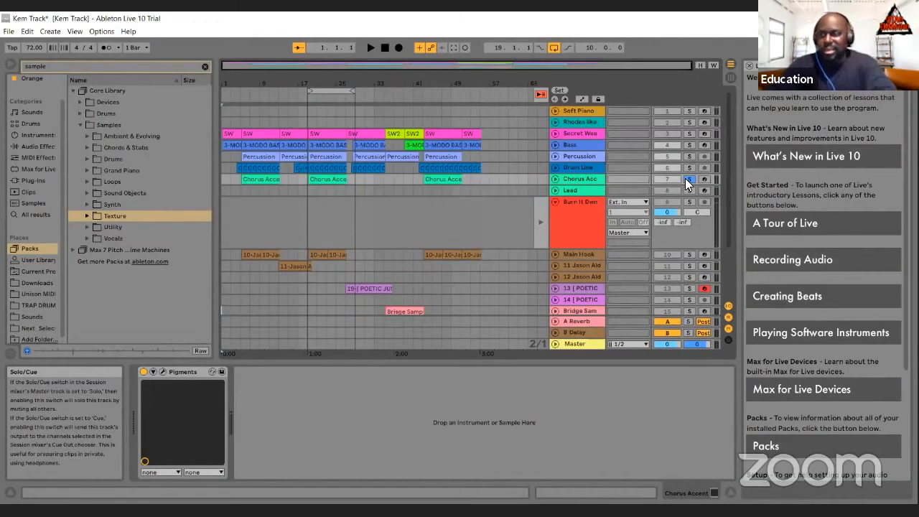
Step: Solo track 14 in the Session View, launch its POETIC JUSTIC acapella clip and stop the playback
{"action": "left_click", "coordinate": [685, 178]}
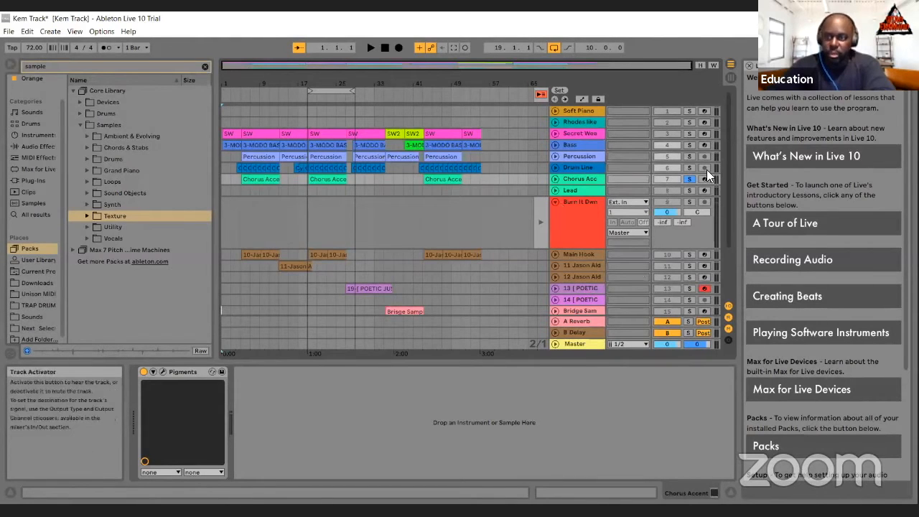
{"action": "scroll", "coordinate": [728, 203], "scroll_direction": "down", "scroll_amount": 3}
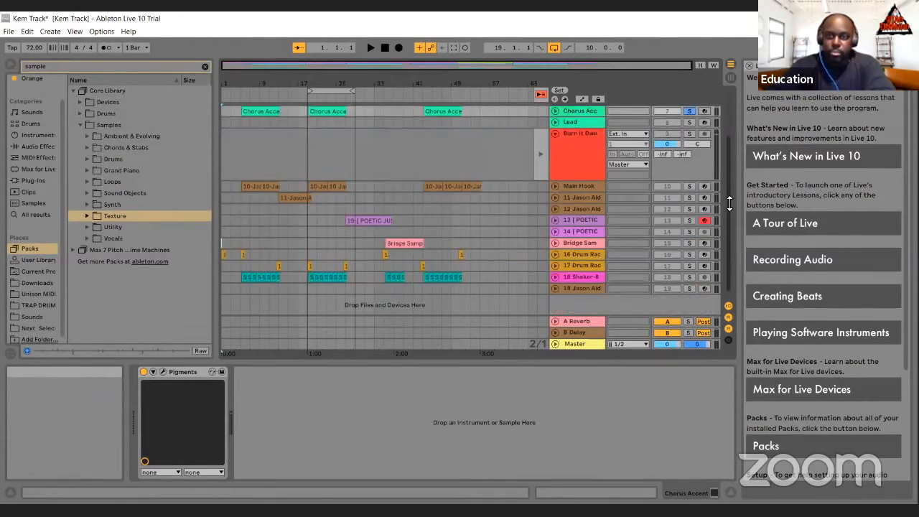
{"action": "scroll", "coordinate": [630, 230], "scroll_direction": "down", "scroll_amount": 1}
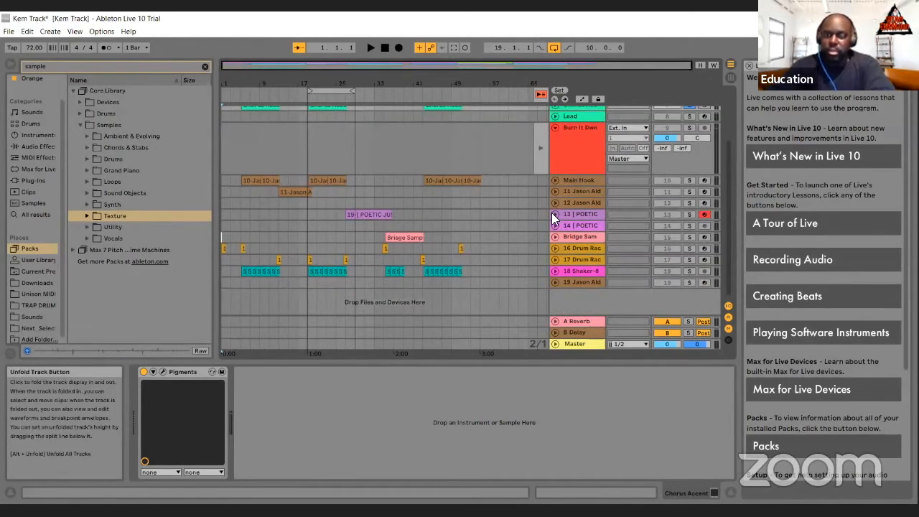
{"action": "left_click", "coordinate": [552, 215]}
{"action": "left_click", "coordinate": [552, 215]}
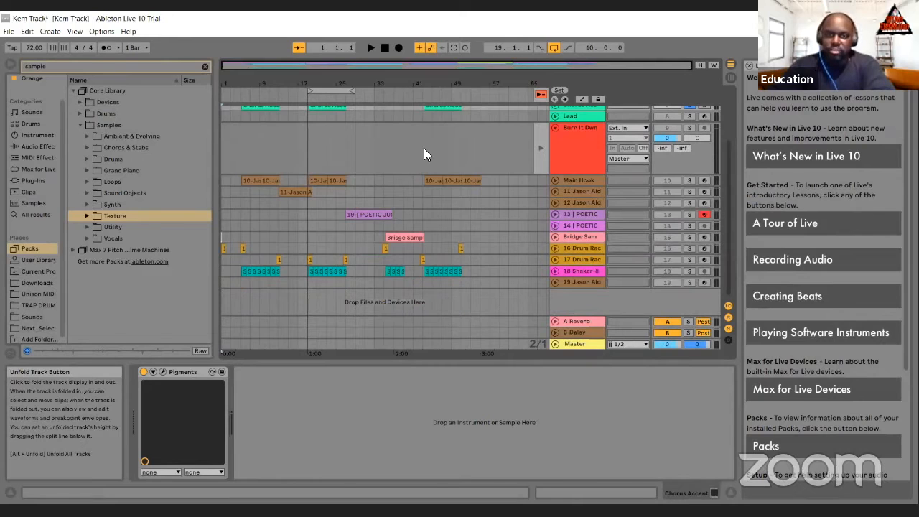
{"action": "key", "text": "Tab"}
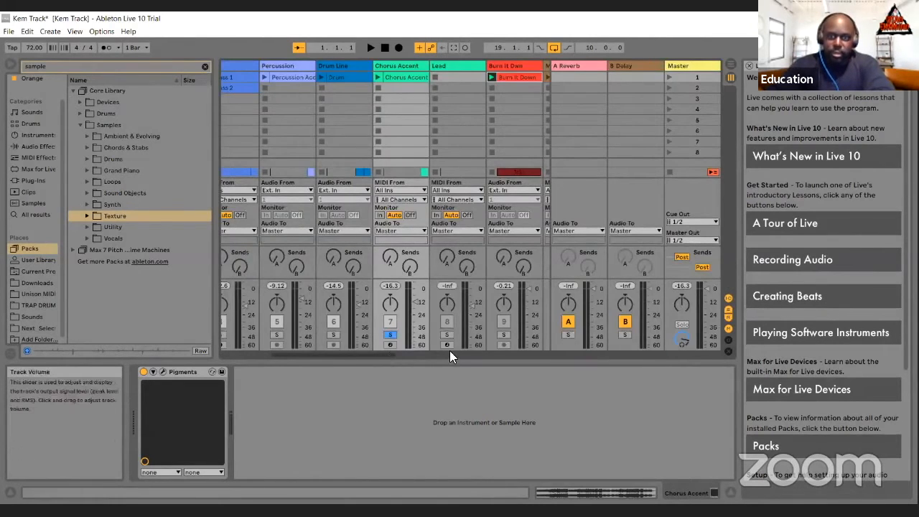
{"action": "scroll", "coordinate": [481, 274], "scroll_direction": "right", "scroll_amount": 5}
{"action": "scroll", "coordinate": [465, 330], "scroll_direction": "right", "scroll_amount": 2}
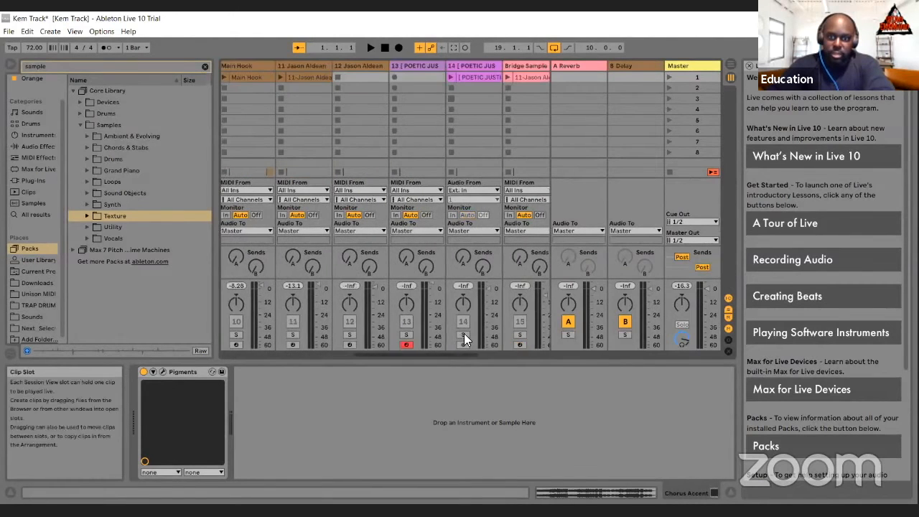
{"action": "left_click", "coordinate": [474, 77]}
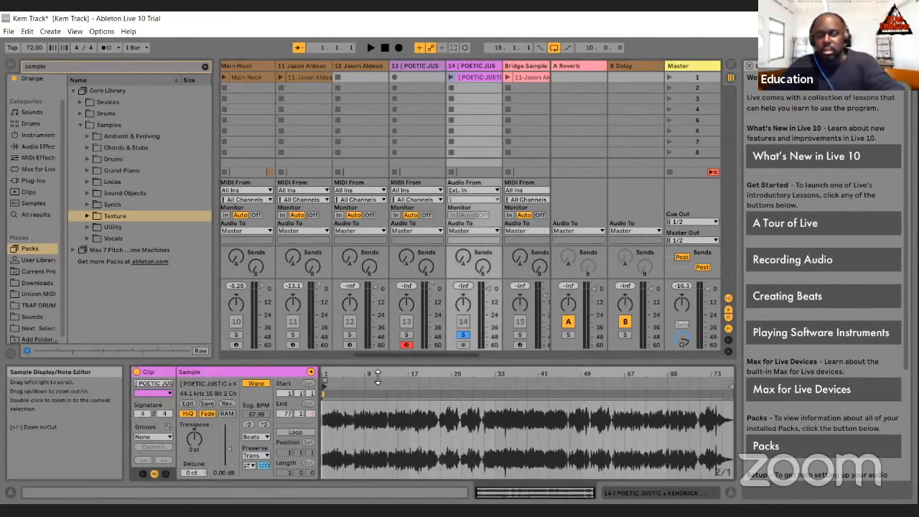
{"action": "left_click", "coordinate": [450, 76]}
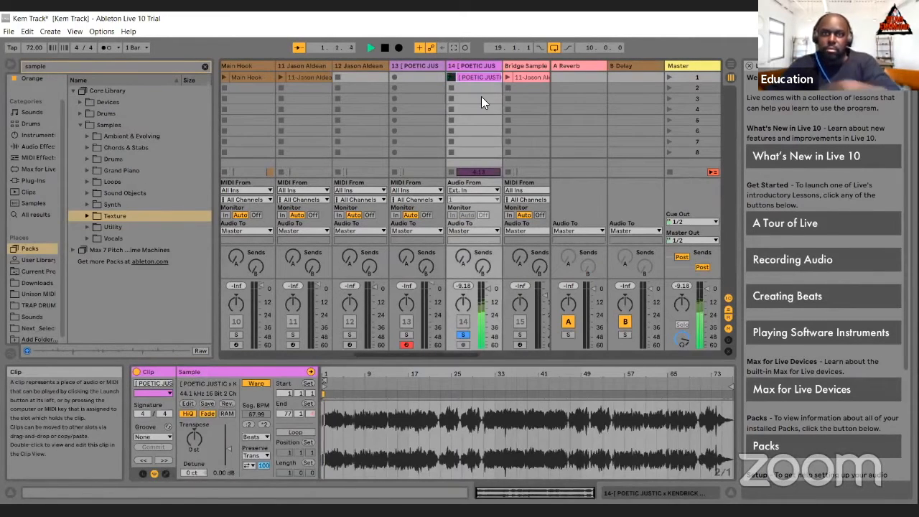
{"action": "key", "text": "space"}
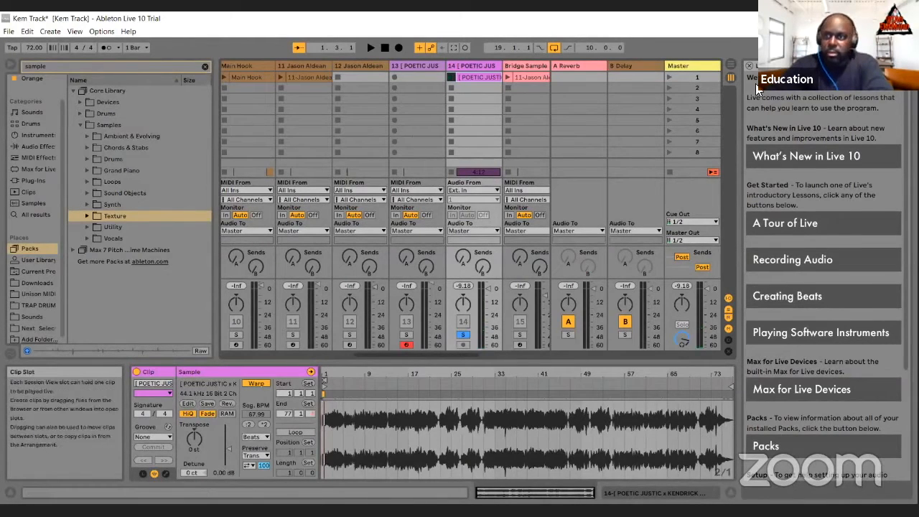
Step: Move the arrangement loop to the 10 bars from bar 27, under the POETIC clip, and solo track 13
{"action": "key", "text": "Tab"}
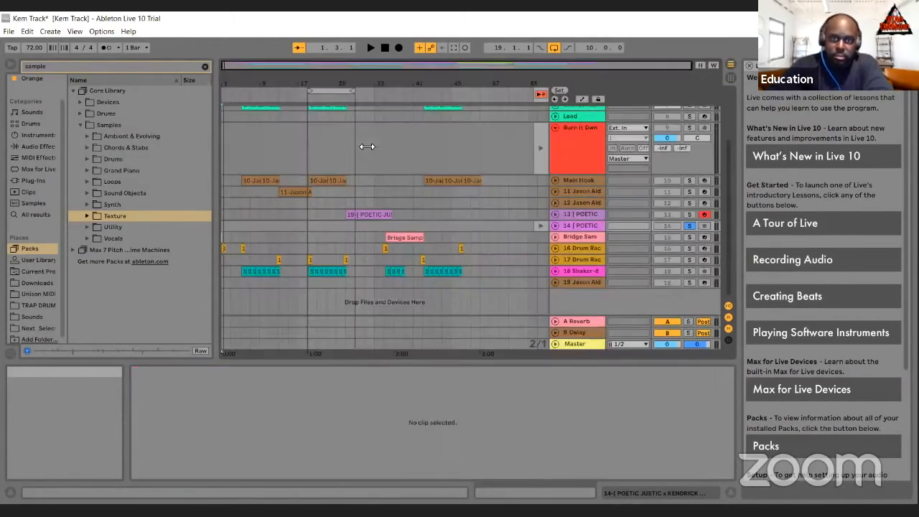
{"action": "left_click_drag", "start_coordinate": [345, 91], "coordinate": [384, 99]}
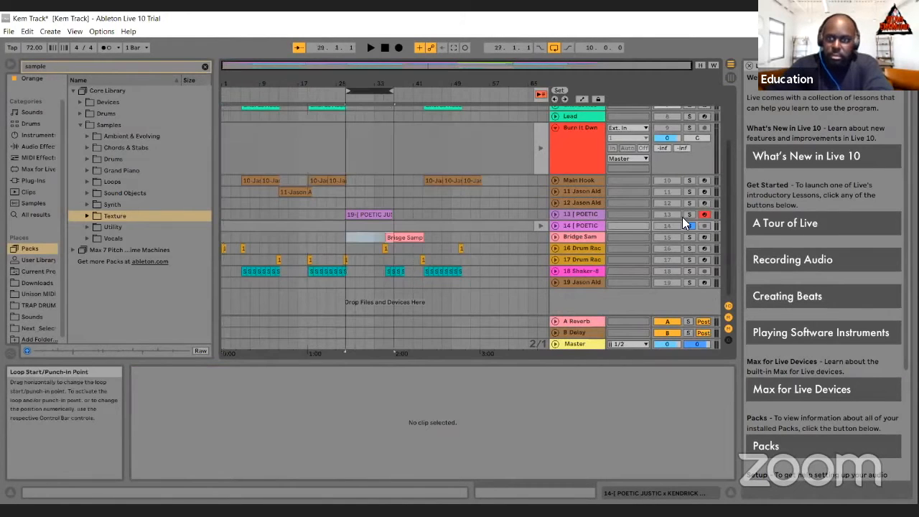
{"action": "left_click", "coordinate": [687, 215]}
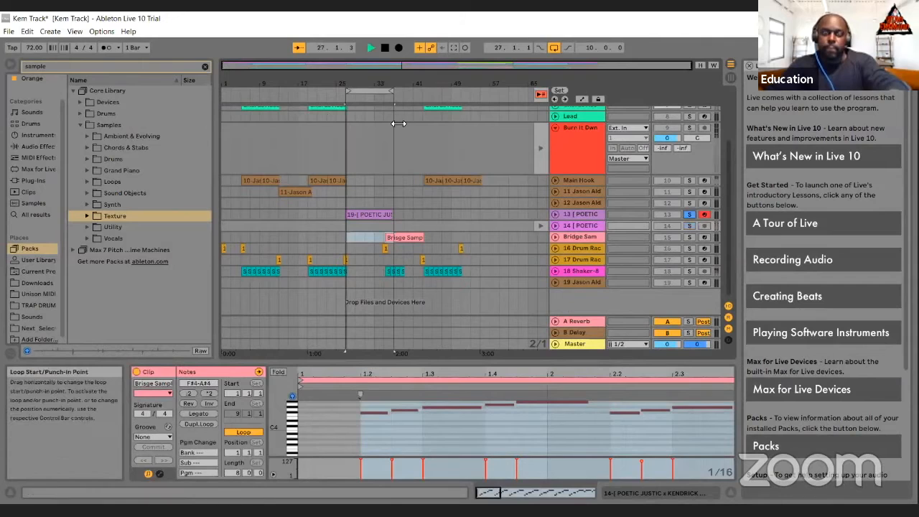
Step: Play the loop from bar 27, unsolo track 13 and activate tracks 12 and 13, ending with the playback stopped at the song start
{"action": "key", "text": "space"}
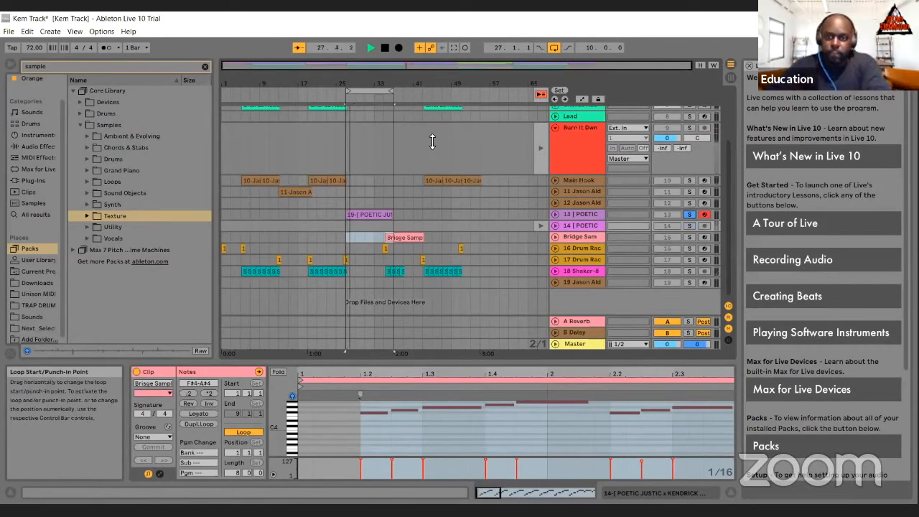
{"action": "left_click", "coordinate": [688, 214]}
{"action": "left_click", "coordinate": [688, 215]}
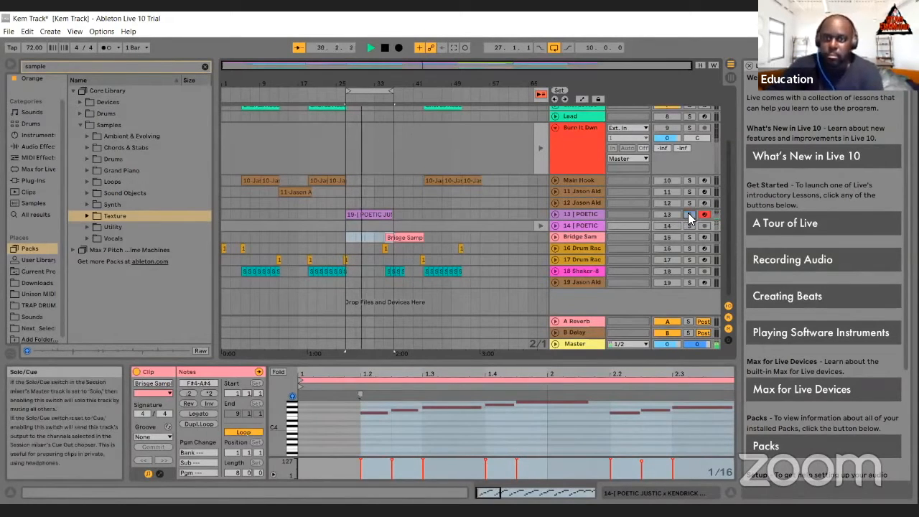
{"action": "left_click", "coordinate": [669, 215]}
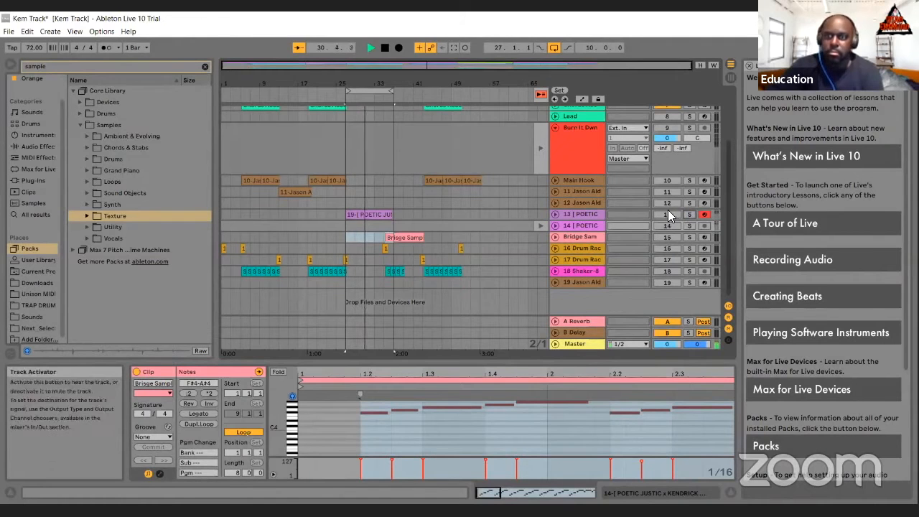
{"action": "left_click", "coordinate": [668, 203]}
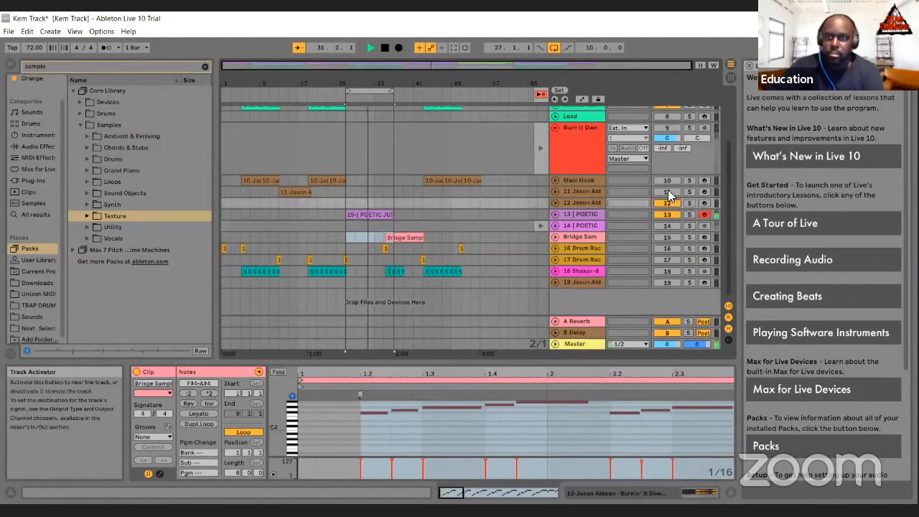
{"action": "scroll", "coordinate": [667, 180], "scroll_direction": "up", "scroll_amount": 5}
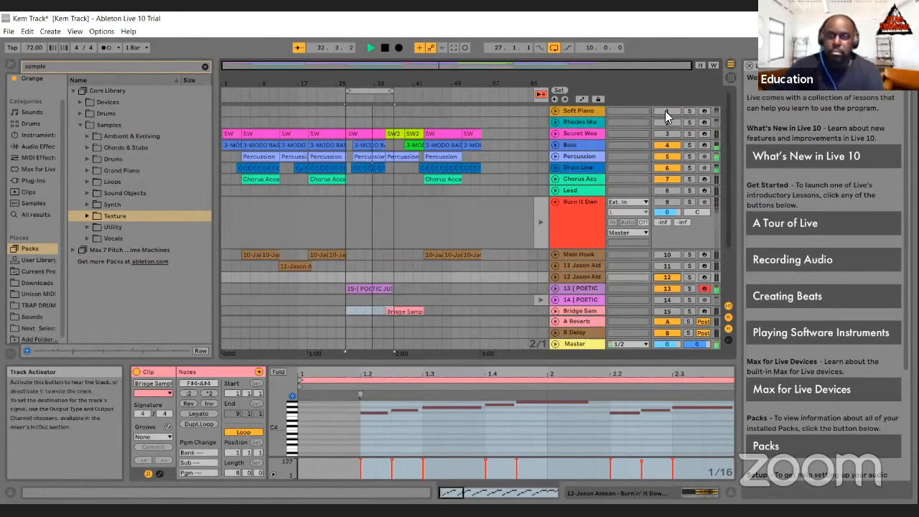
{"action": "left_click", "coordinate": [386, 48]}
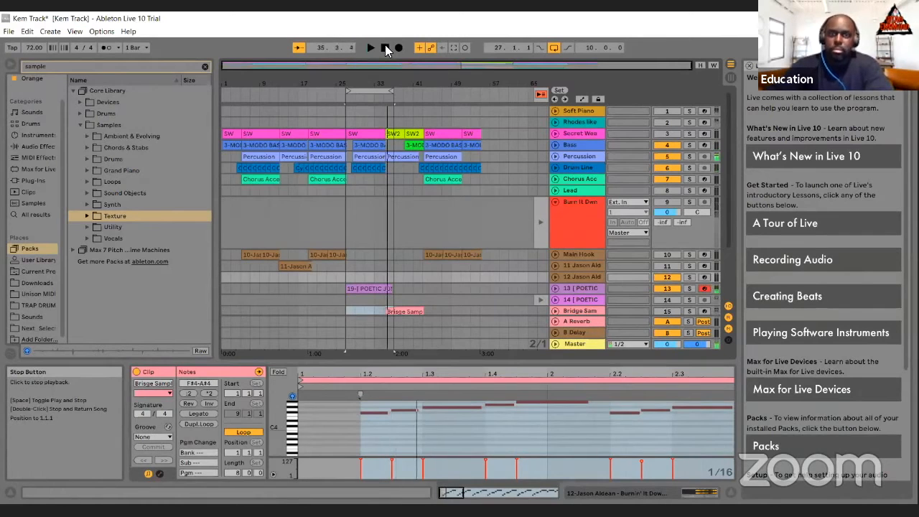
{"action": "left_click", "coordinate": [385, 48]}
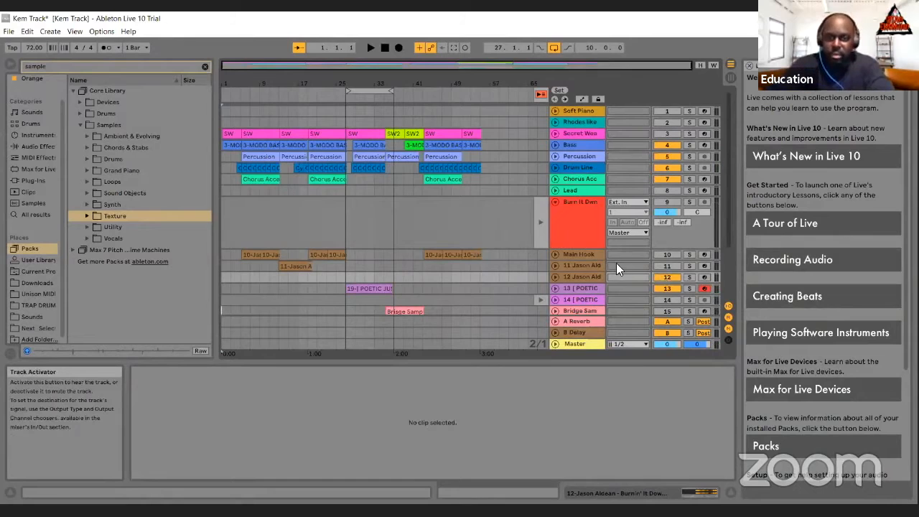
Step: Move the 10-bar arrangement loop to start at bar 35, over the Bridge Sample clip
{"action": "left_click", "coordinate": [378, 95]}
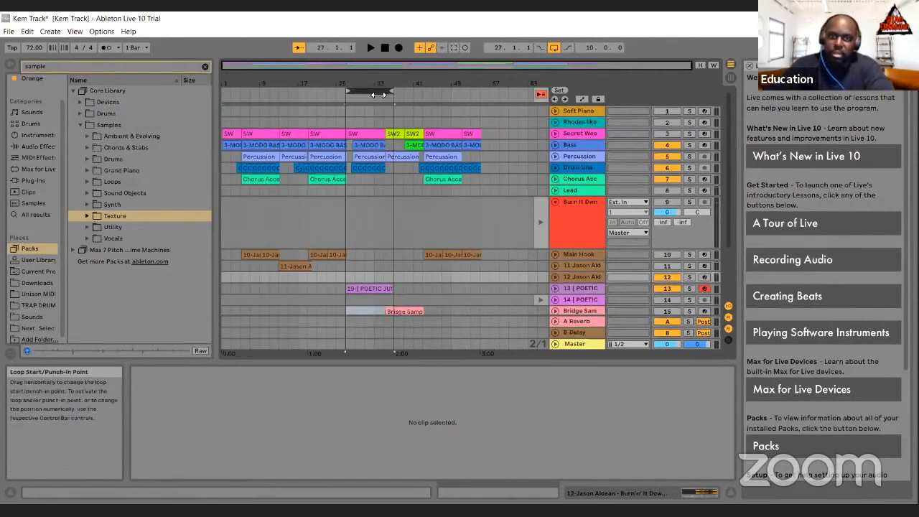
{"action": "left_click_drag", "start_coordinate": [378, 94], "coordinate": [412, 105]}
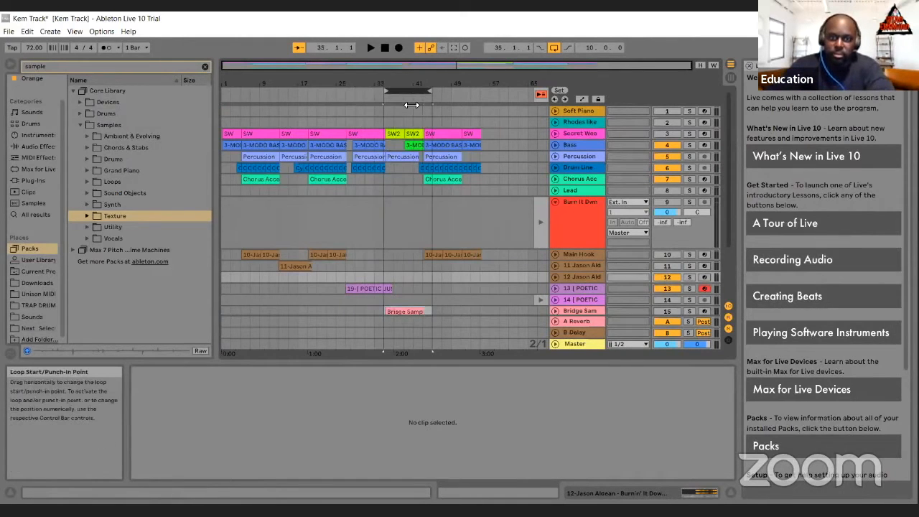
{"action": "left_click", "coordinate": [415, 94]}
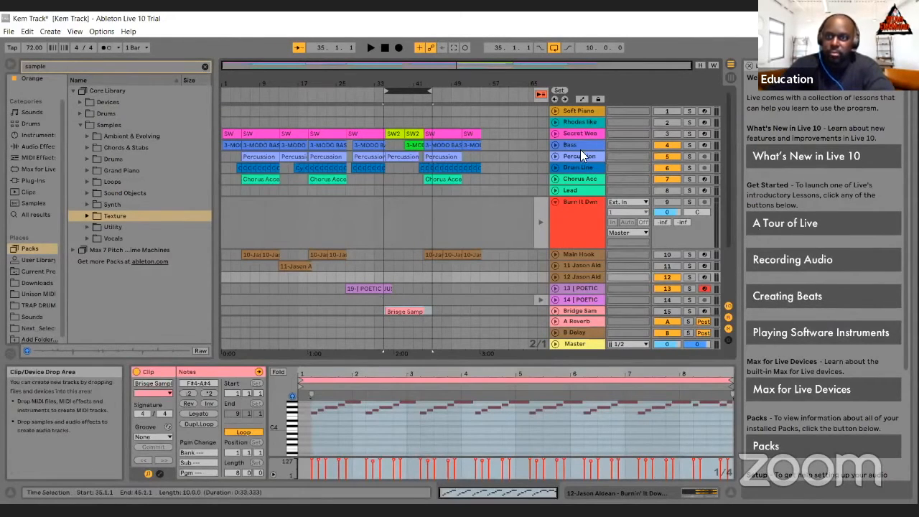
Step: Activate tracks 1 to 8 and 10 to 19, leaving the Burn It Dwn track muted
{"action": "left_click", "coordinate": [667, 111]}
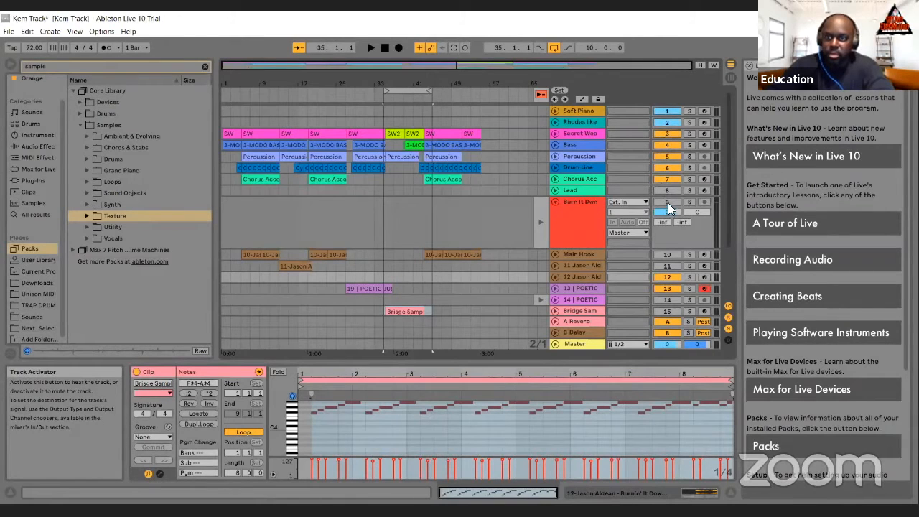
{"action": "left_click", "coordinate": [667, 254]}
{"action": "left_click", "coordinate": [669, 265]}
{"action": "scroll", "coordinate": [669, 267], "scroll_direction": "down", "scroll_amount": 2}
{"action": "left_click", "coordinate": [666, 275]}
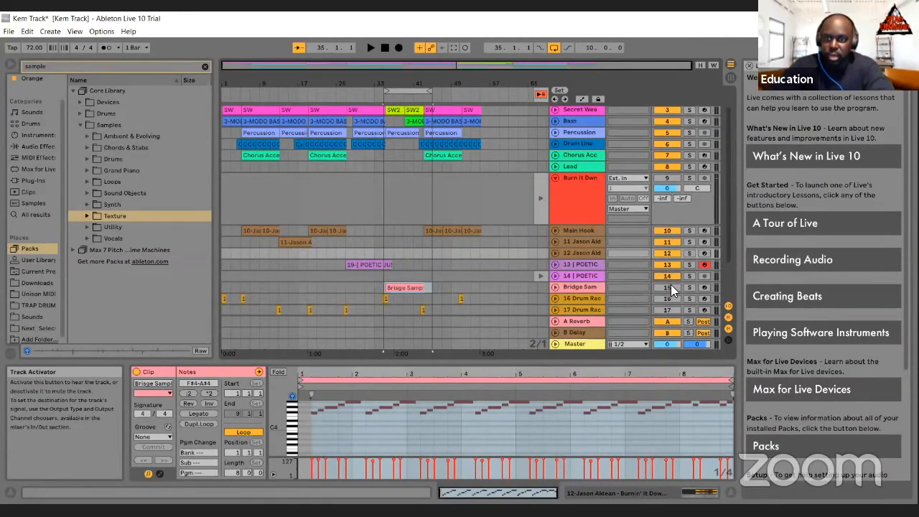
{"action": "left_click", "coordinate": [671, 286]}
{"action": "left_click", "coordinate": [671, 303]}
{"action": "left_click", "coordinate": [667, 297]}
{"action": "scroll", "coordinate": [667, 294], "scroll_direction": "down", "scroll_amount": 2}
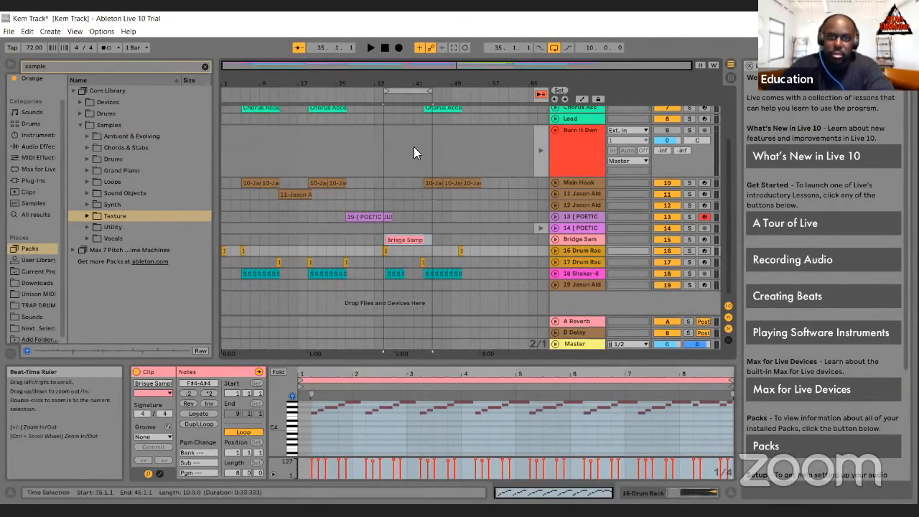
Step: Extend the loop start back to bar 29 for a 16-bar loop, and play it briefly before stopping at the song start
{"action": "scroll", "coordinate": [414, 147], "scroll_direction": "up", "scroll_amount": 2}
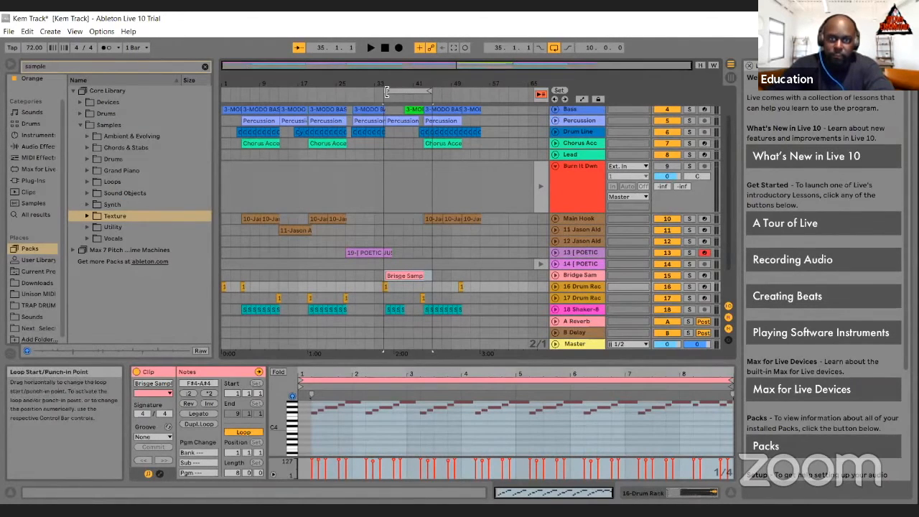
{"action": "left_click_drag", "start_coordinate": [387, 89], "coordinate": [357, 77]}
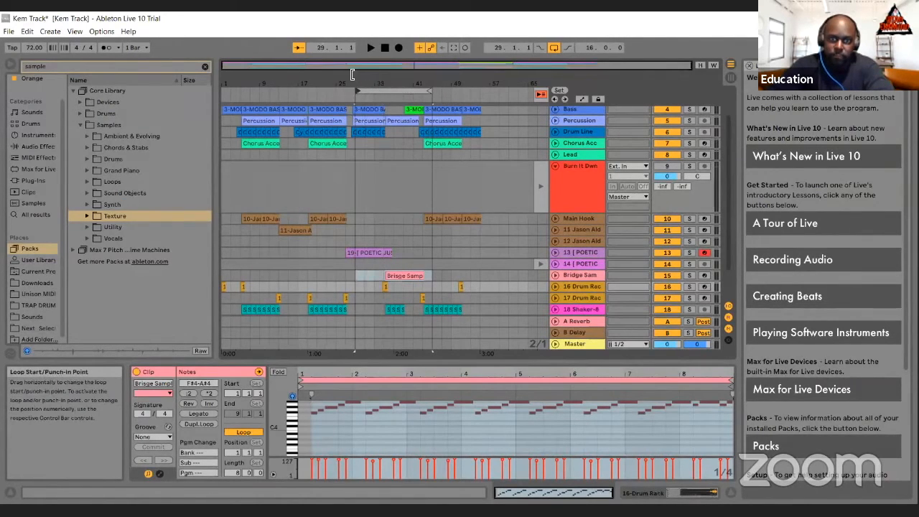
{"action": "left_click", "coordinate": [370, 47]}
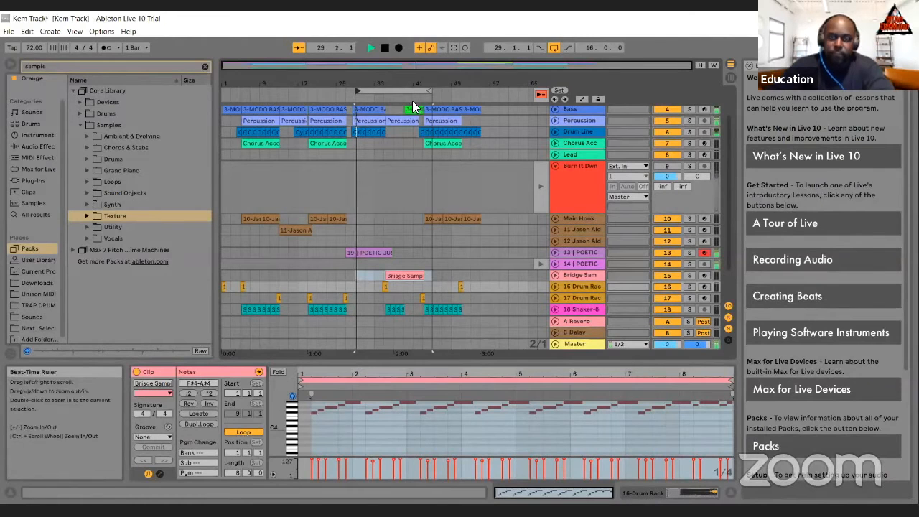
{"action": "double_click", "coordinate": [386, 47]}
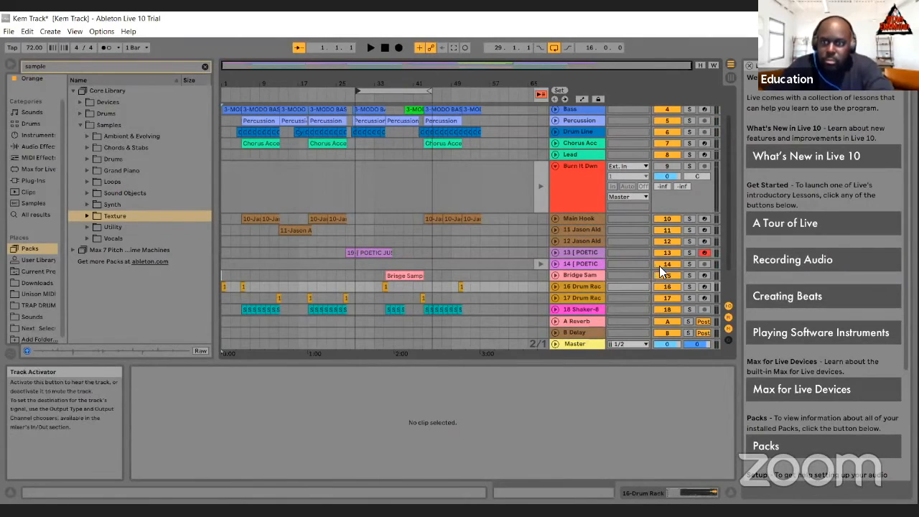
Step: Listen to the 16-bar loop from bar 29 and unfold track 13 to view its POETIC clip
{"action": "left_click", "coordinate": [369, 48]}
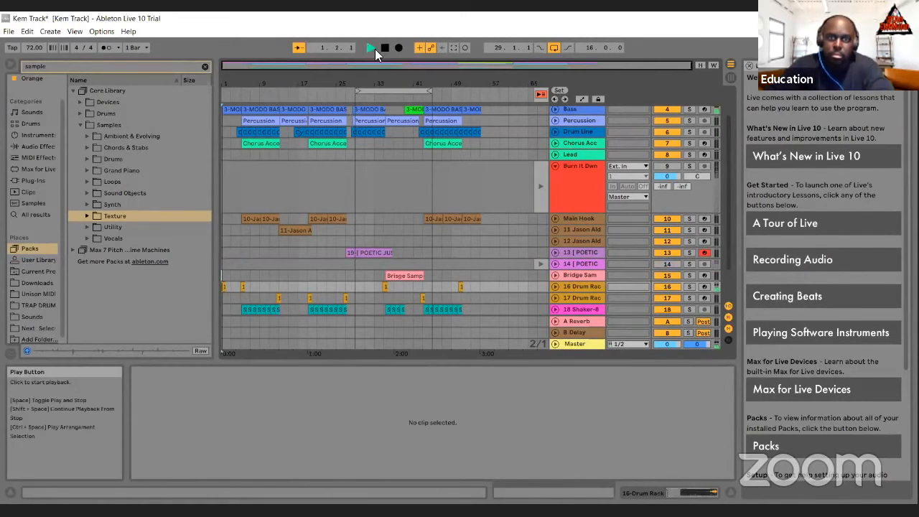
{"action": "left_click", "coordinate": [351, 94]}
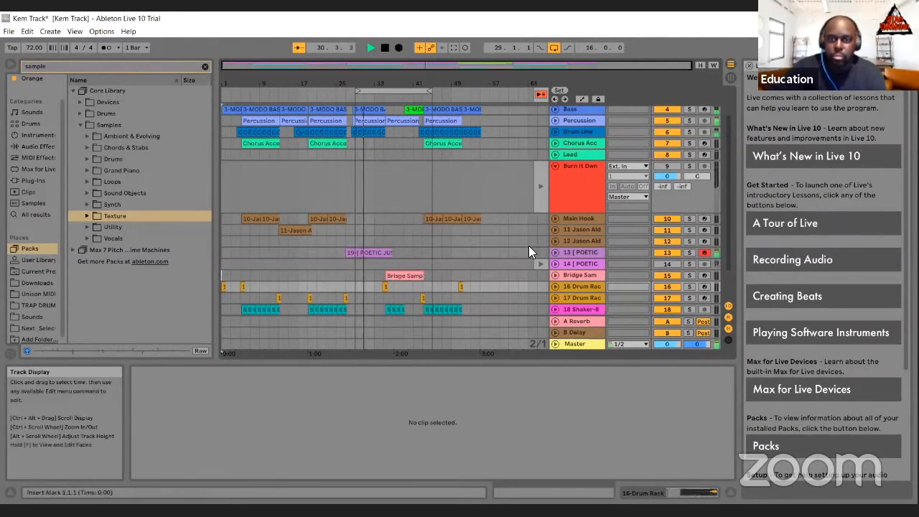
{"action": "left_click", "coordinate": [555, 253]}
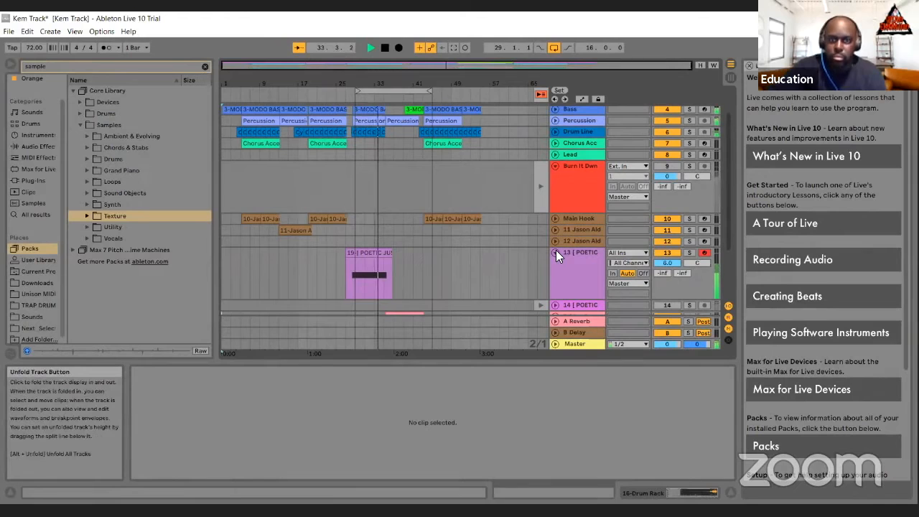
{"action": "scroll", "coordinate": [556, 250], "scroll_direction": "down", "scroll_amount": 4}
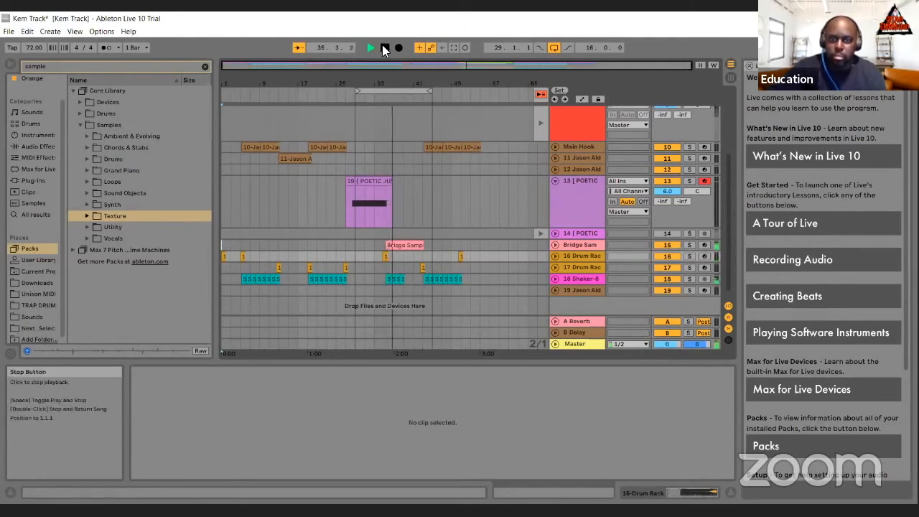
Step: Mute the sample tracks 10 to 16 while the loop keeps playing
{"action": "scroll", "coordinate": [563, 179], "scroll_direction": "up", "scroll_amount": 5}
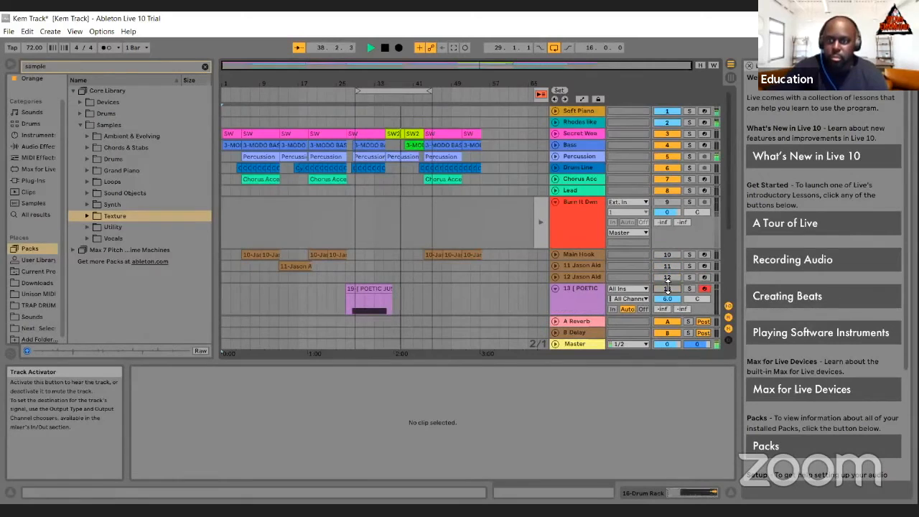
{"action": "scroll", "coordinate": [661, 278], "scroll_direction": "down", "scroll_amount": 3}
{"action": "scroll", "coordinate": [662, 280], "scroll_direction": "down", "scroll_amount": 3}
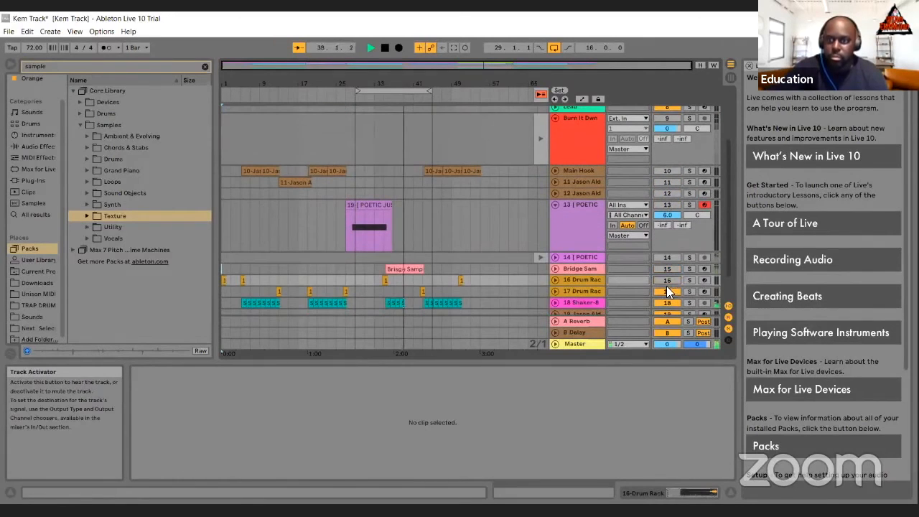
{"action": "scroll", "coordinate": [660, 273], "scroll_direction": "up", "scroll_amount": 6}
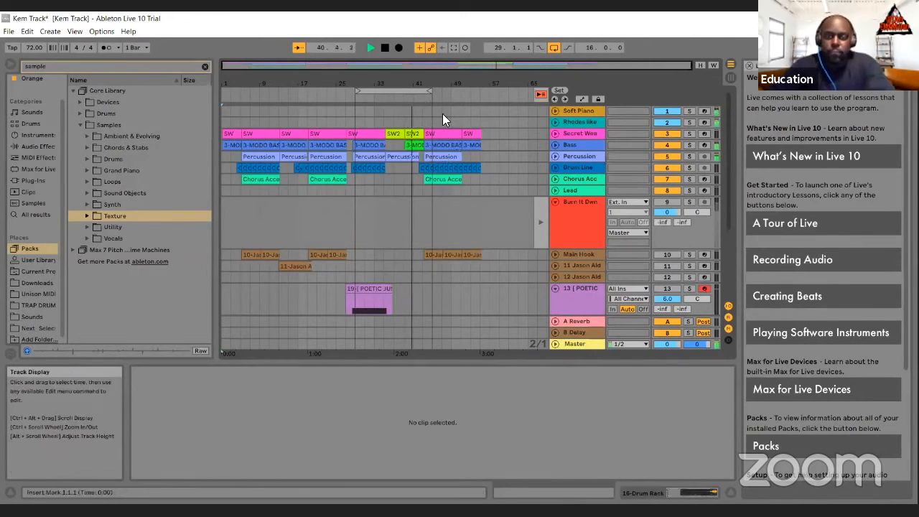
Step: Extend the loop end so the loop from bar 29 spans 22 bars, and stop the playback at the song start
{"action": "left_click_drag", "start_coordinate": [430, 91], "coordinate": [464, 97]}
{"action": "left_click", "coordinate": [465, 133]}
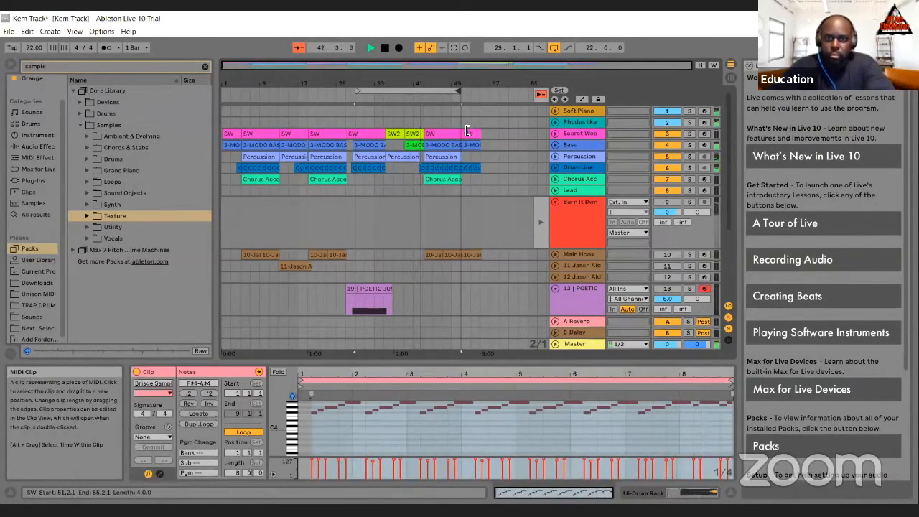
{"action": "left_click", "coordinate": [384, 47]}
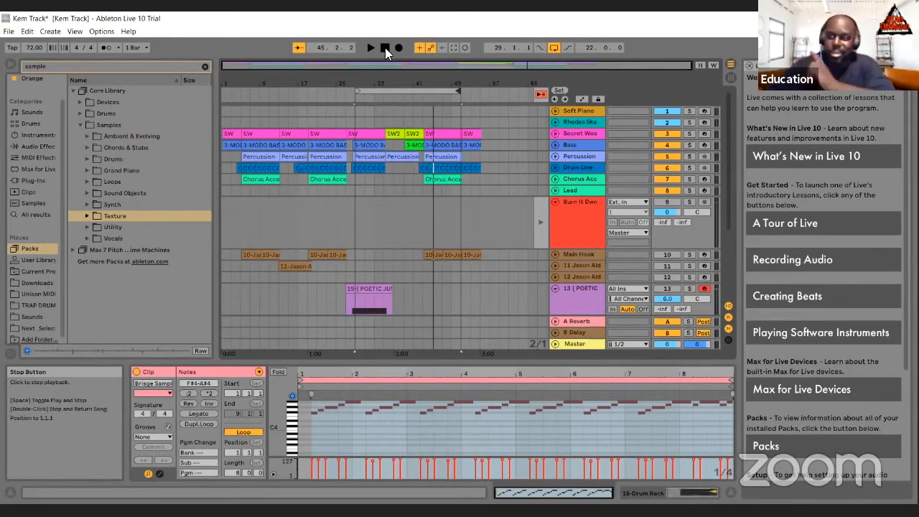
{"action": "left_click", "coordinate": [385, 47]}
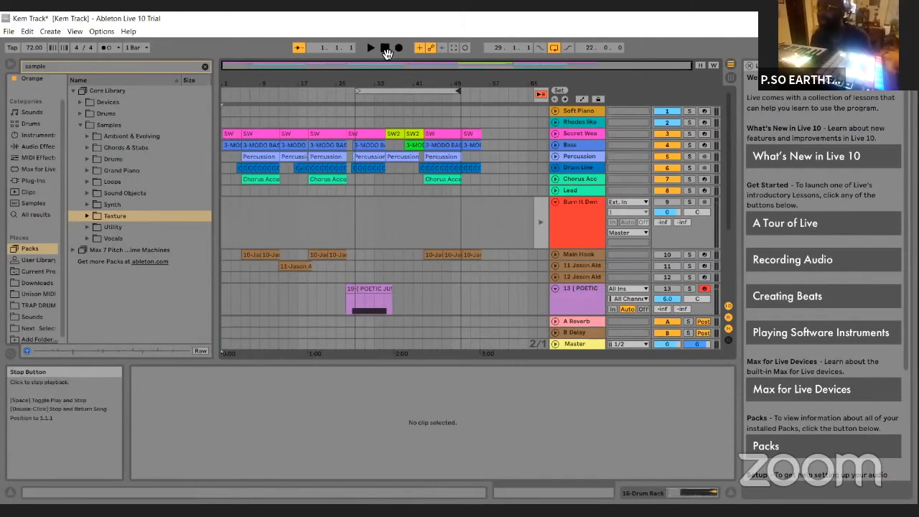
Step: Reactivate tracks 10 to 19, keeping Burn It Dwn and track 14 muted
{"action": "left_click", "coordinate": [664, 203]}
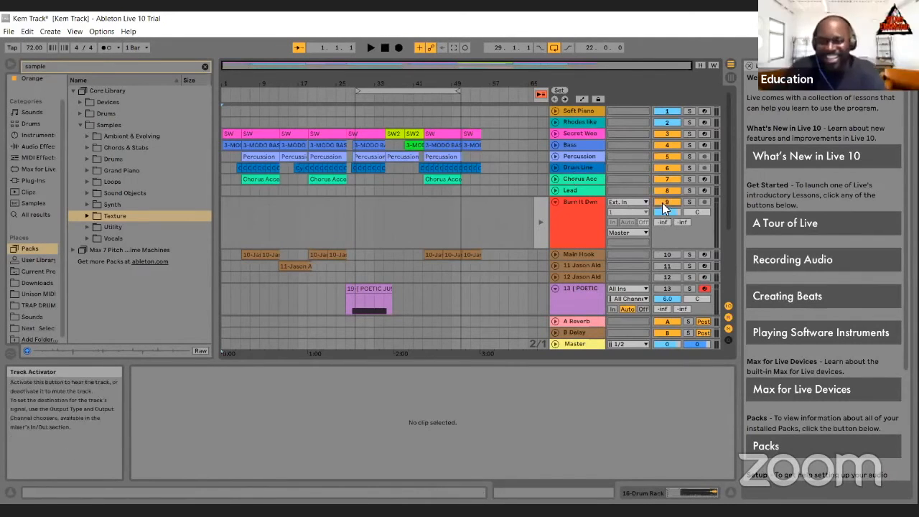
{"action": "scroll", "coordinate": [666, 220], "scroll_direction": "down", "scroll_amount": 2}
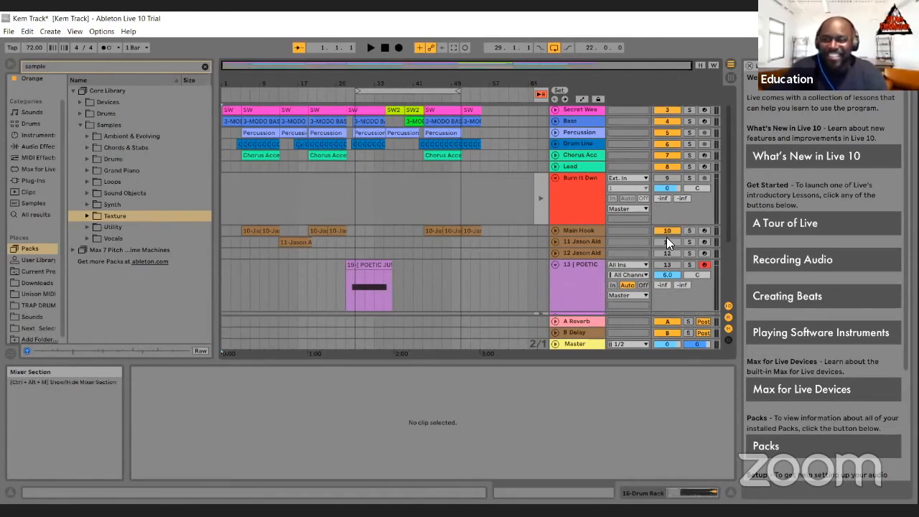
{"action": "left_click", "coordinate": [667, 240]}
{"action": "left_click", "coordinate": [671, 254]}
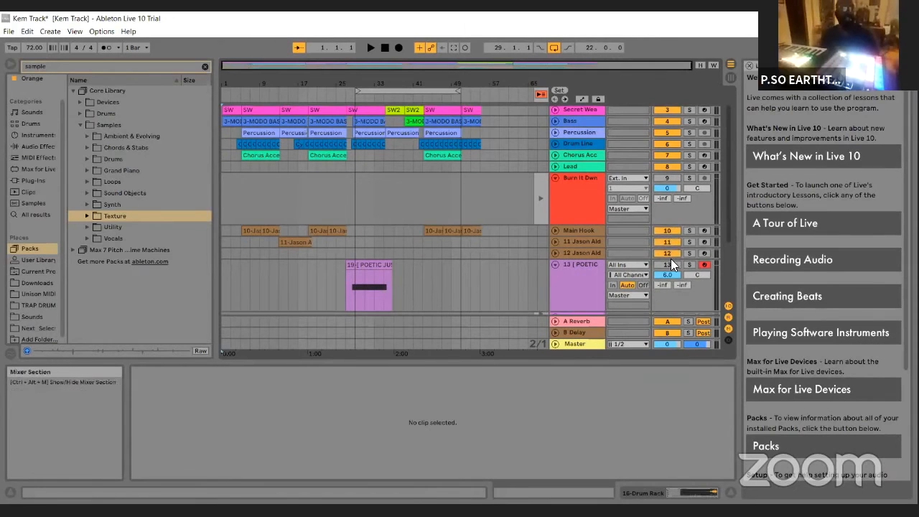
{"action": "scroll", "coordinate": [672, 258], "scroll_direction": "down", "scroll_amount": 5}
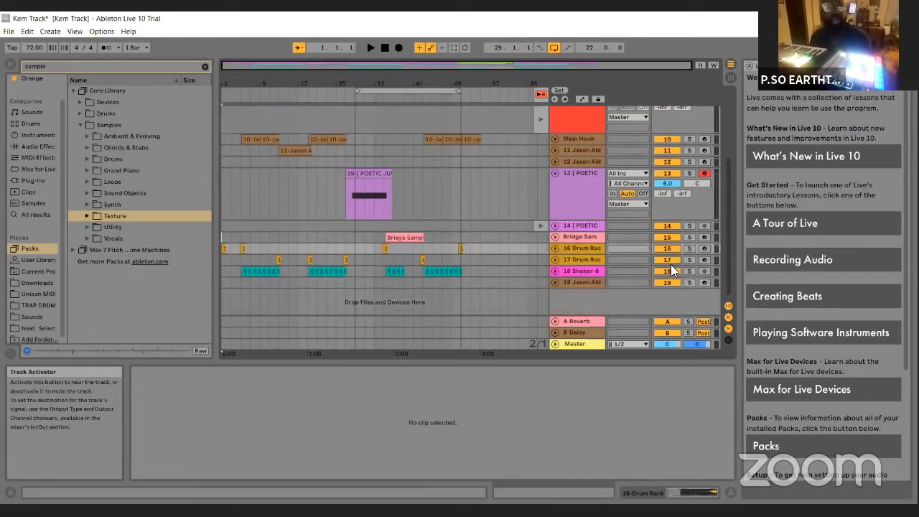
{"action": "left_click", "coordinate": [668, 225]}
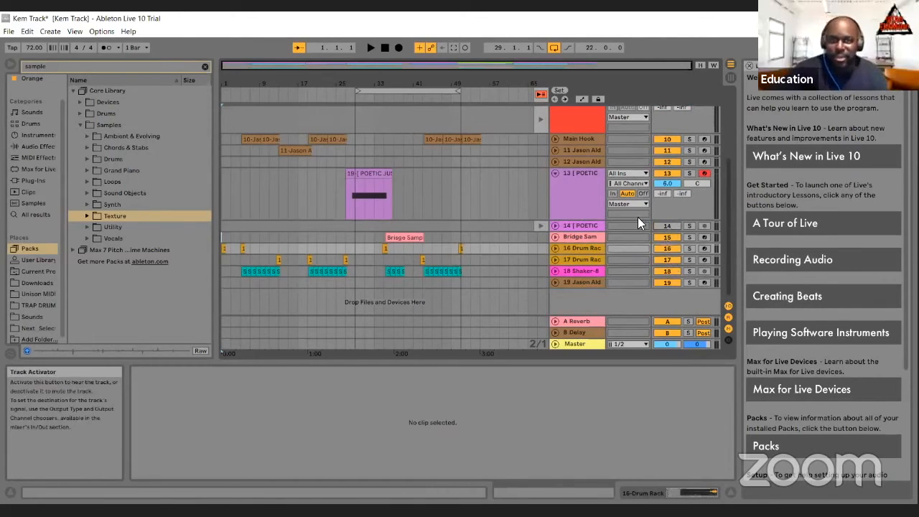
Step: Play the beat from the song start, stop it and extend the loop start back to bar 19 for a 32-bar loop
{"action": "left_click", "coordinate": [371, 48]}
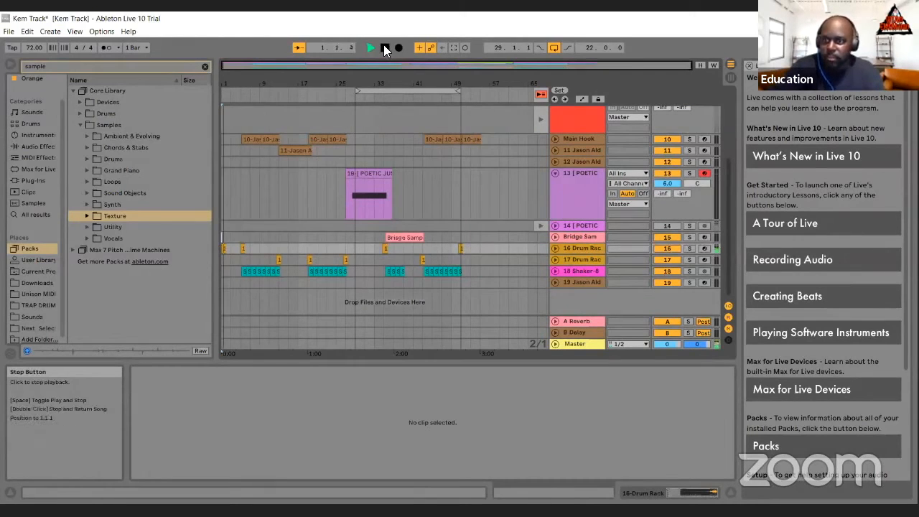
{"action": "left_click", "coordinate": [385, 48]}
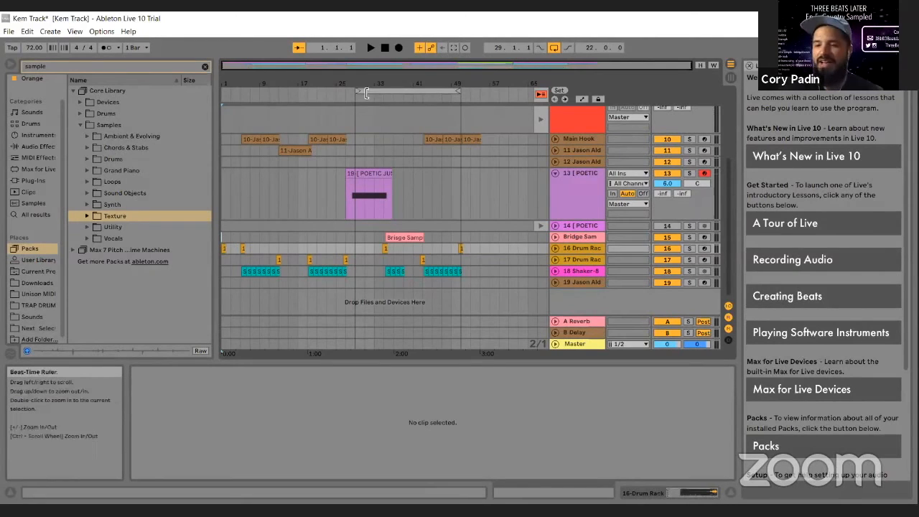
{"action": "left_click_drag", "start_coordinate": [356, 92], "coordinate": [307, 91]}
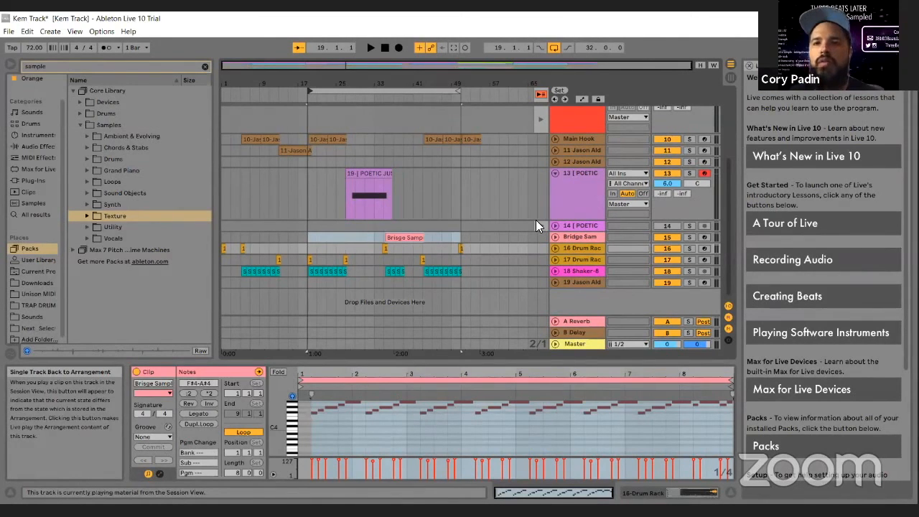
Step: Solo the Chorus Accent track and switch from the Arrangement to the Session View
{"action": "scroll", "coordinate": [461, 222], "scroll_direction": "up", "scroll_amount": 5}
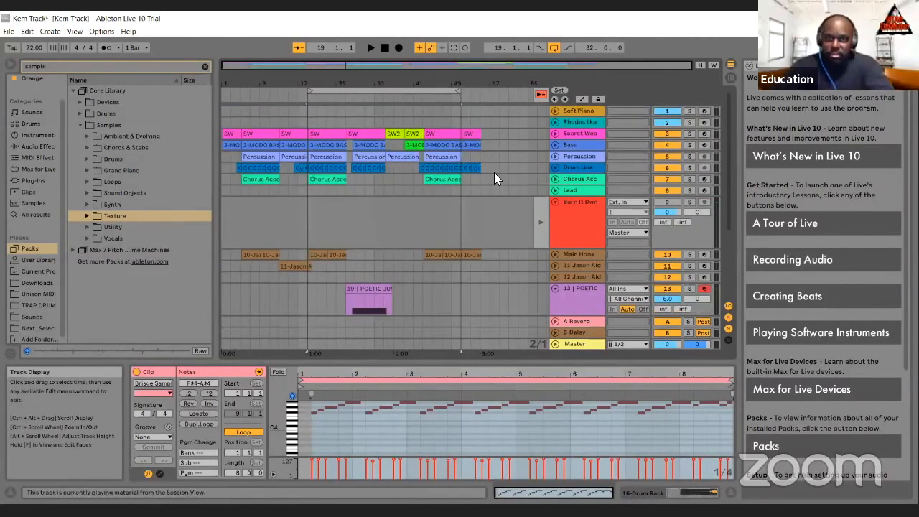
{"action": "left_click", "coordinate": [689, 179]}
{"action": "key", "text": "Tab"}
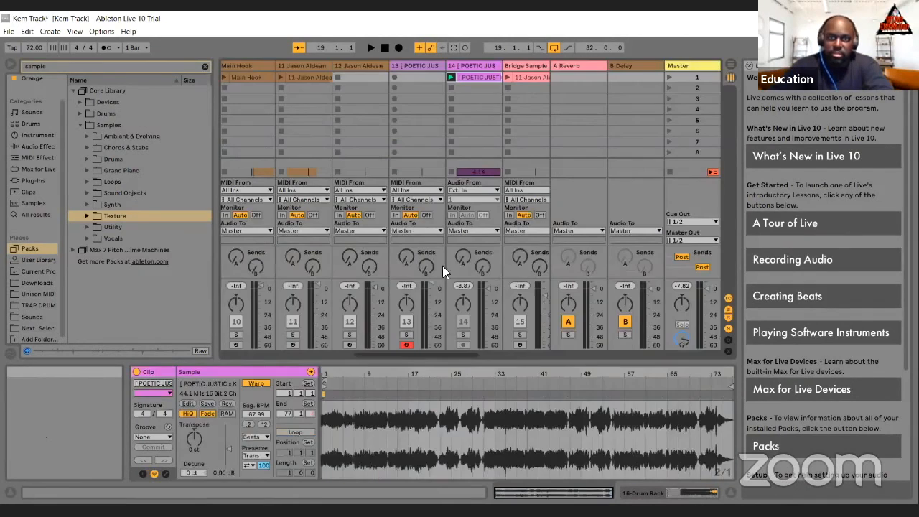
Step: Launch the Chorus Accent clip to hear it alone, and stop playback with the position back at the song start
{"action": "left_click_drag", "start_coordinate": [440, 353], "coordinate": [316, 326]}
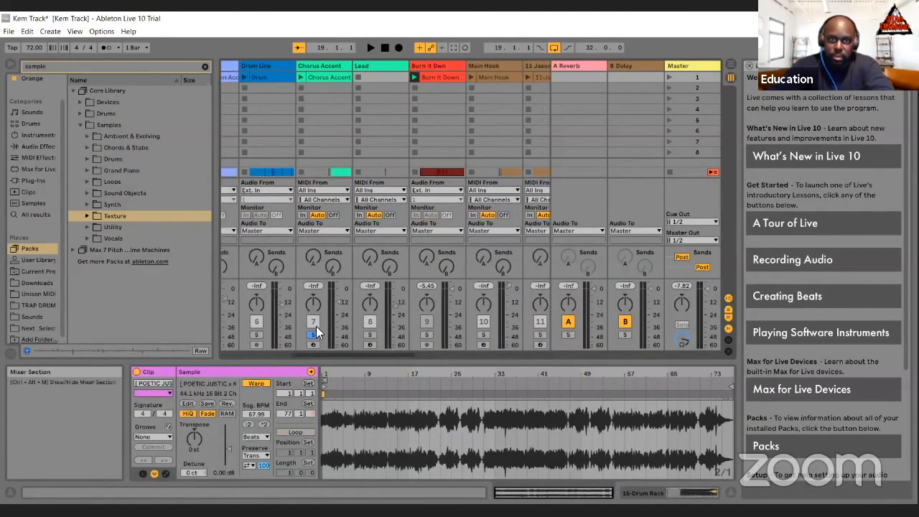
{"action": "left_click", "coordinate": [297, 76]}
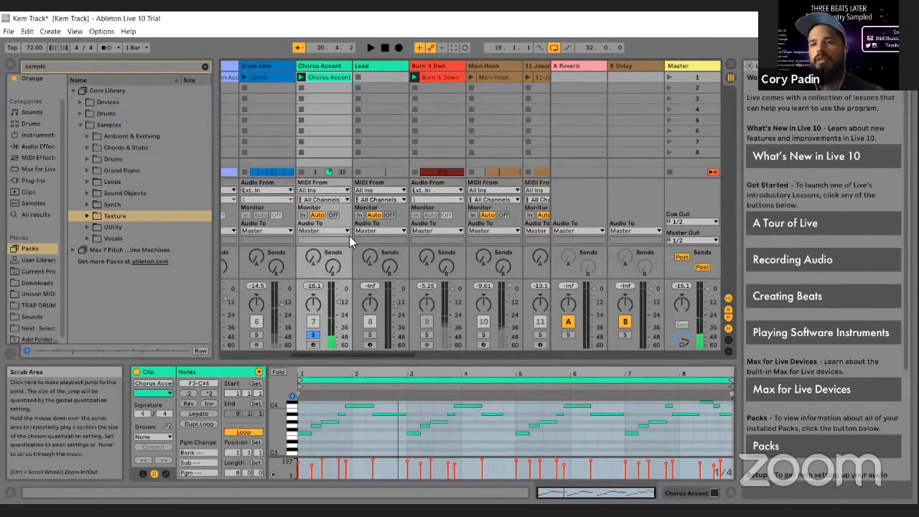
{"action": "double_click", "coordinate": [386, 48]}
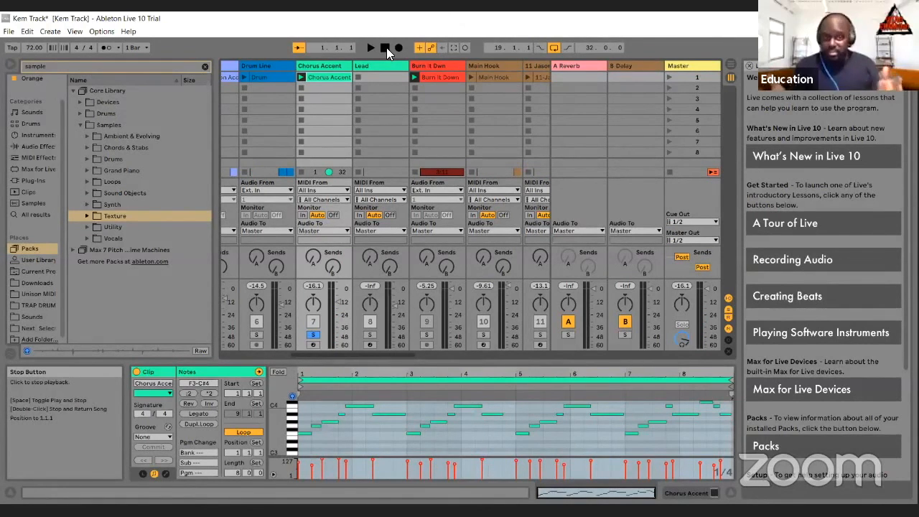
Step: Open Chorus Accent's Pigments instrument and browse Engine 1's samples, including Cough and Choir - Ooh C4, returning to Clear Pop Hey
{"action": "left_click", "coordinate": [323, 66]}
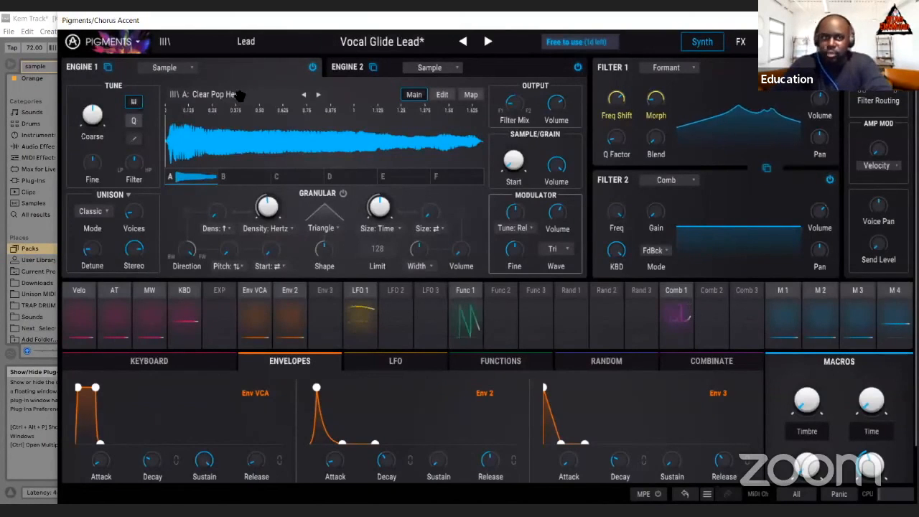
{"action": "left_click", "coordinate": [304, 94]}
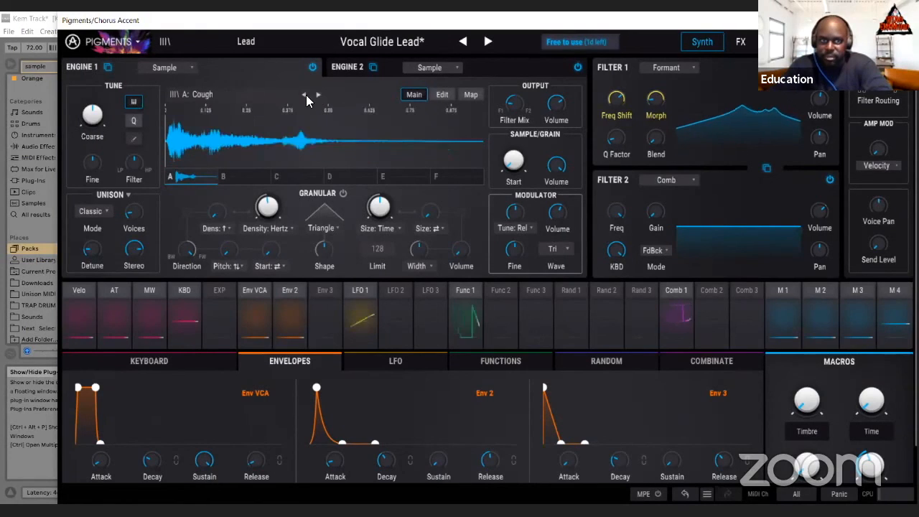
{"action": "left_click", "coordinate": [303, 94]}
{"action": "left_click", "coordinate": [303, 94]}
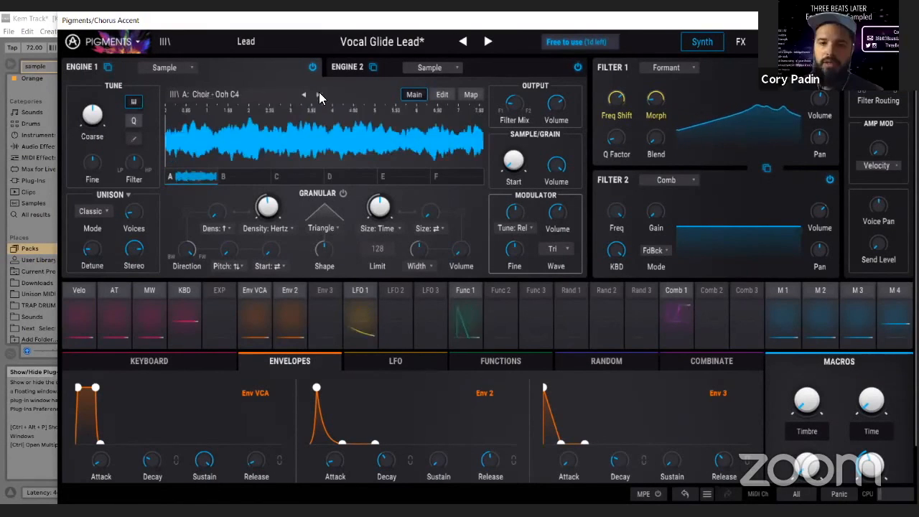
{"action": "left_click", "coordinate": [318, 94]}
{"action": "left_click", "coordinate": [318, 94]}
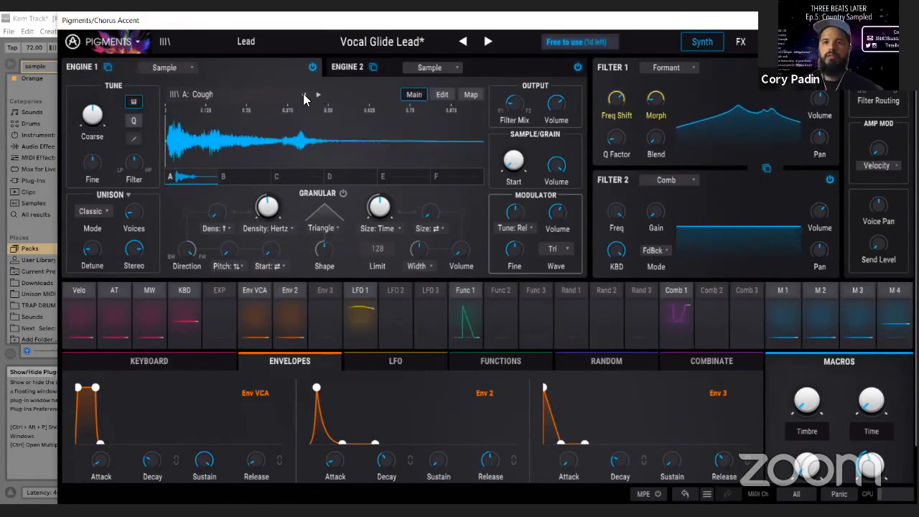
{"action": "left_click", "coordinate": [304, 95]}
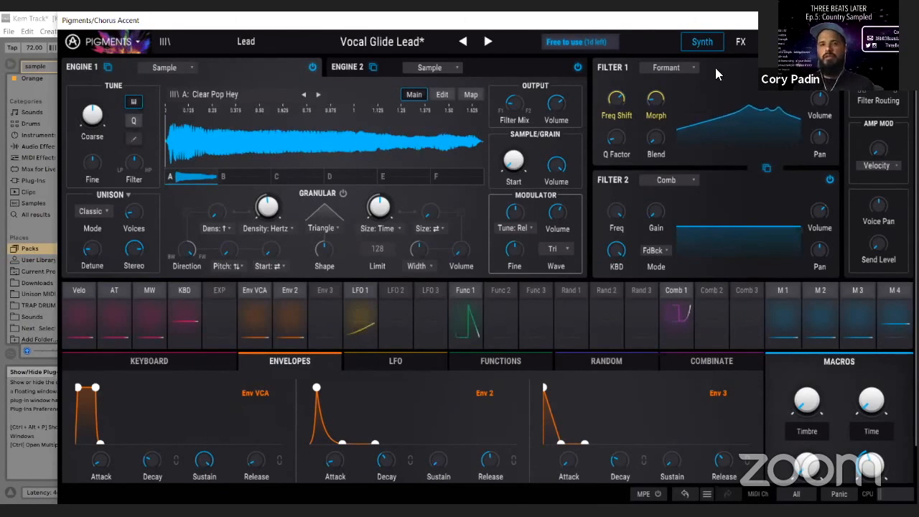
Step: View the sound design tips and preset description for Vocal Glide Lead, and hide the Pigments window
{"action": "left_click", "coordinate": [874, 41]}
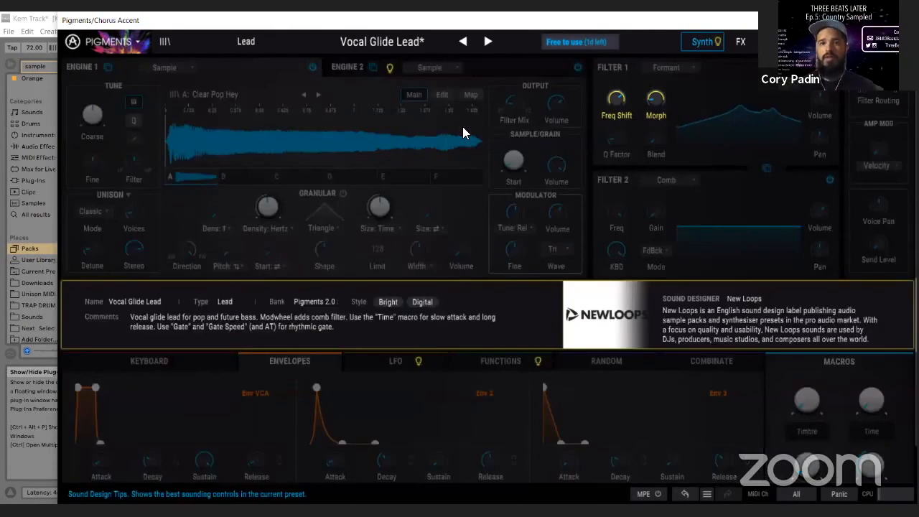
{"action": "left_click", "coordinate": [463, 126]}
{"action": "key", "text": "ctrl+alt+p"}
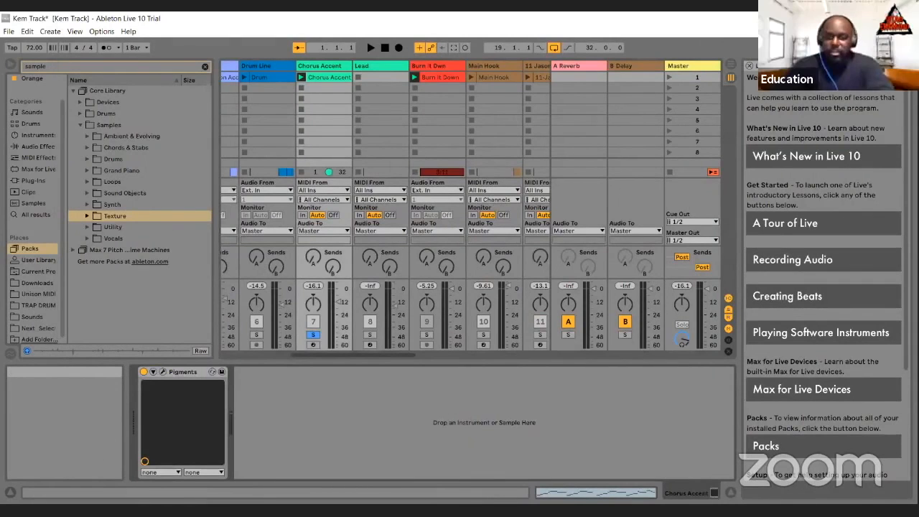